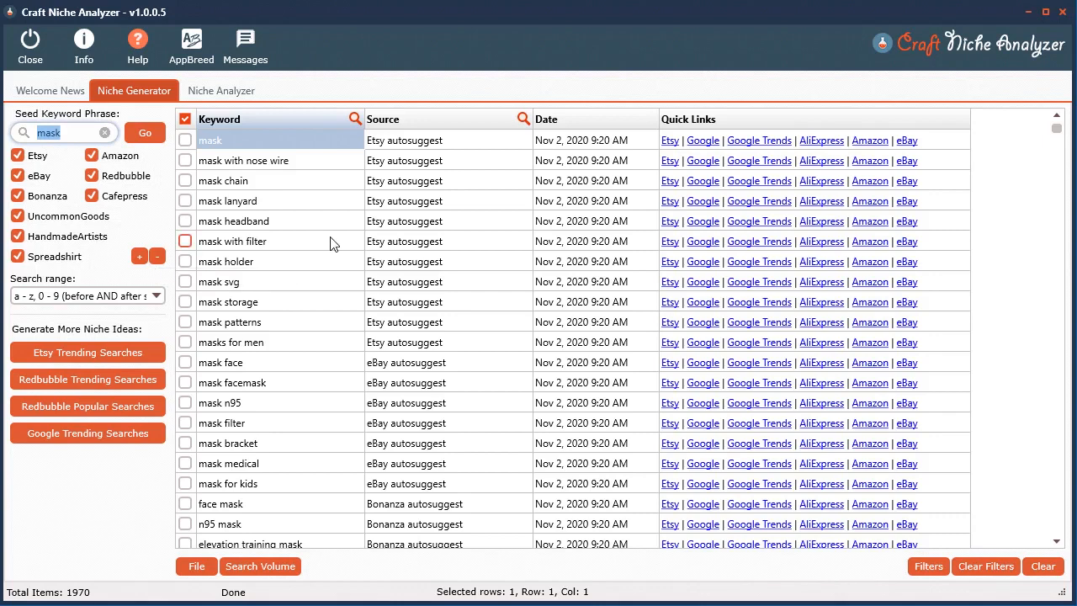
Step: Set the search range to "a - z, 0 - 9 (before AND after seed keyword)" for the mask keyword list
{"action": "left_click", "coordinate": [303, 223]}
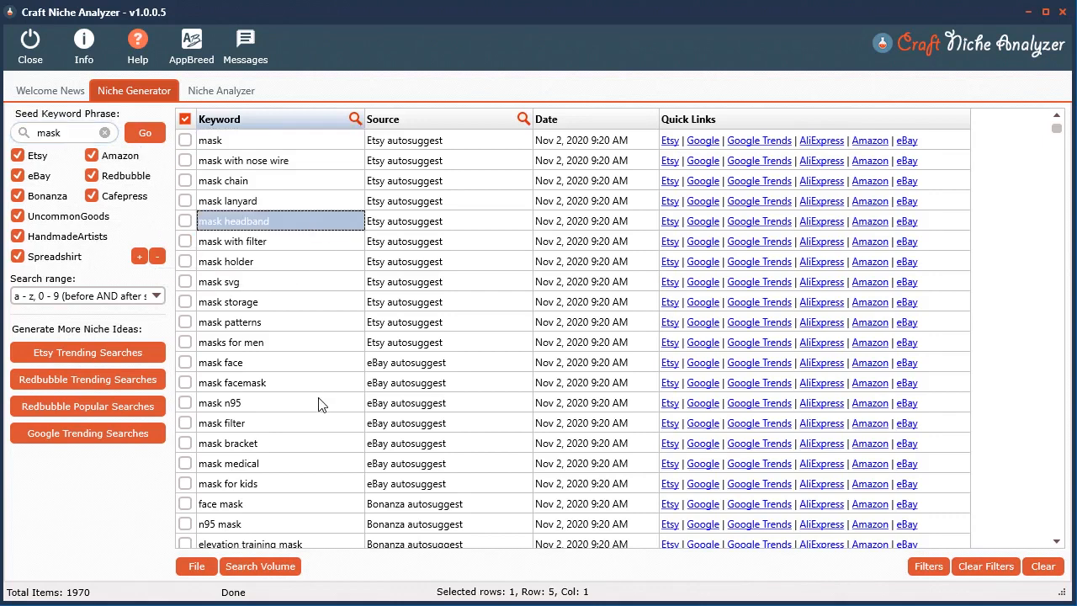
{"action": "left_click", "coordinate": [99, 301]}
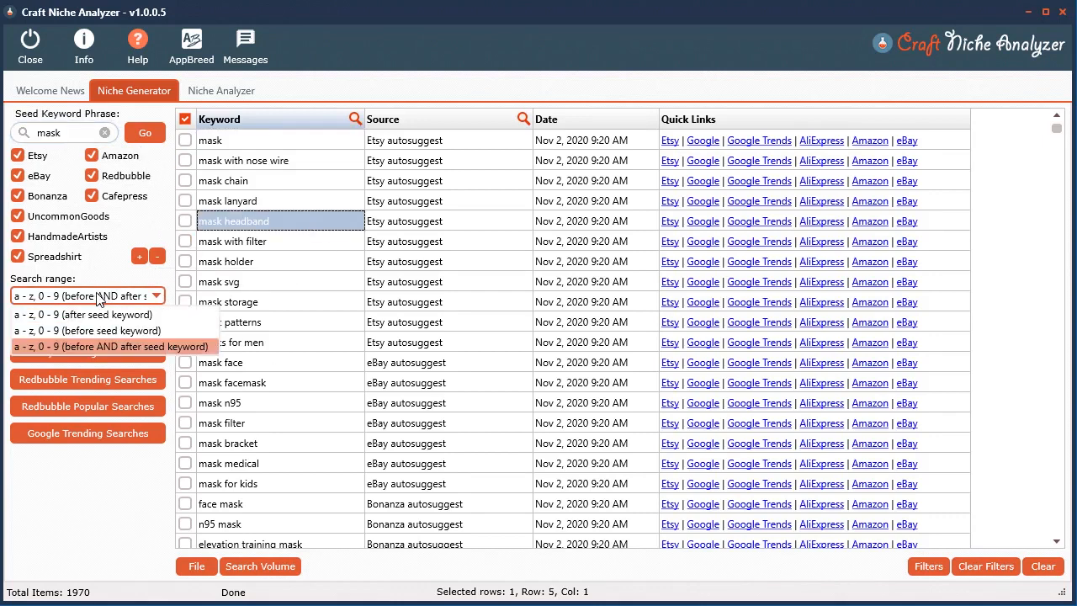
{"action": "left_click", "coordinate": [178, 345]}
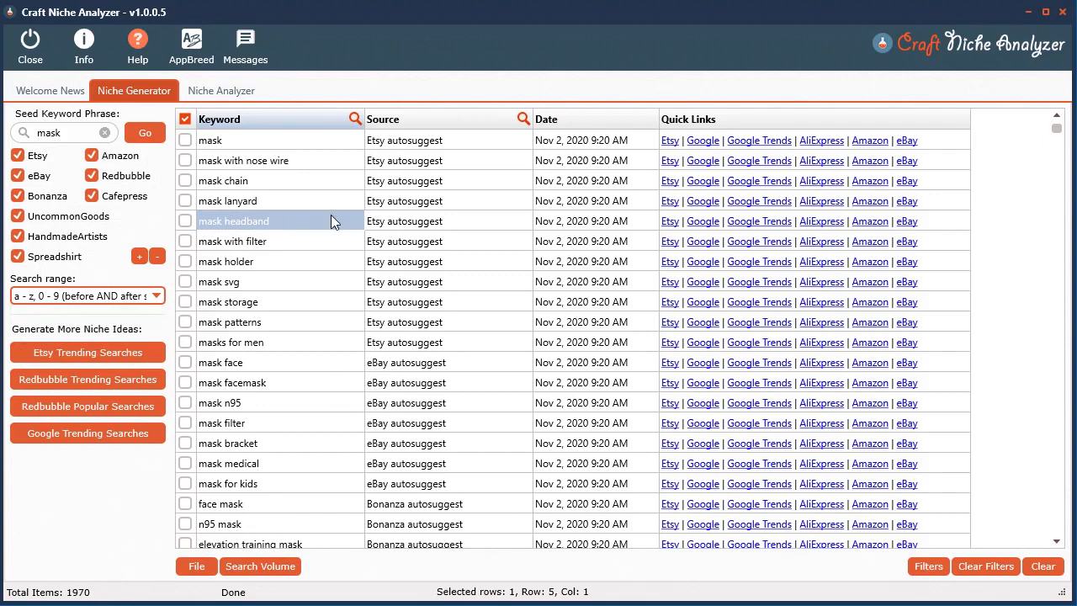
Step: Open the search volume data window for the generated mask keywords
{"action": "left_click", "coordinate": [292, 186]}
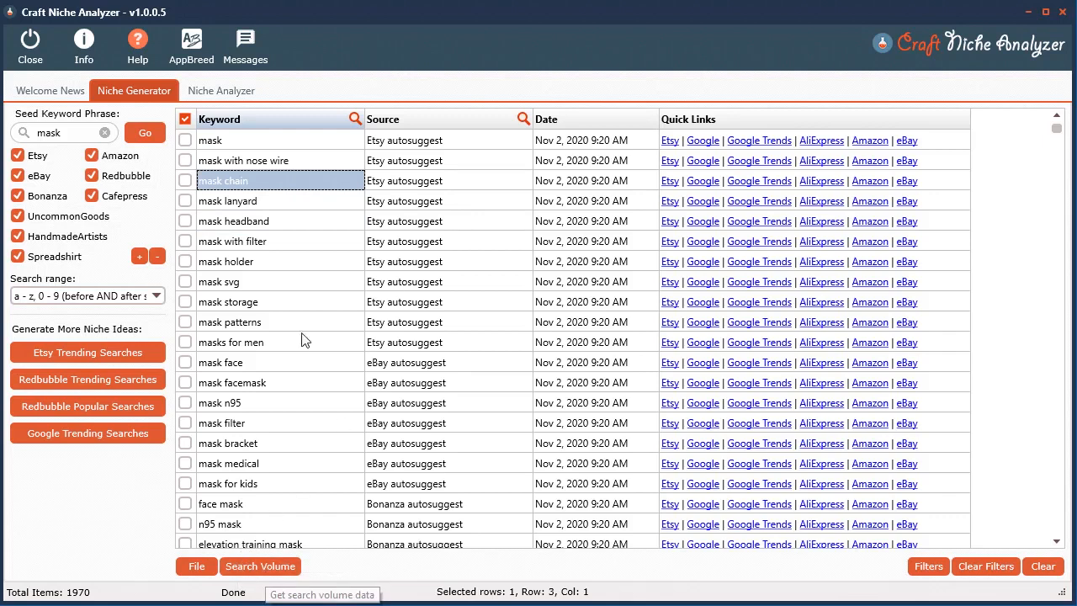
{"action": "right_click", "coordinate": [296, 271]}
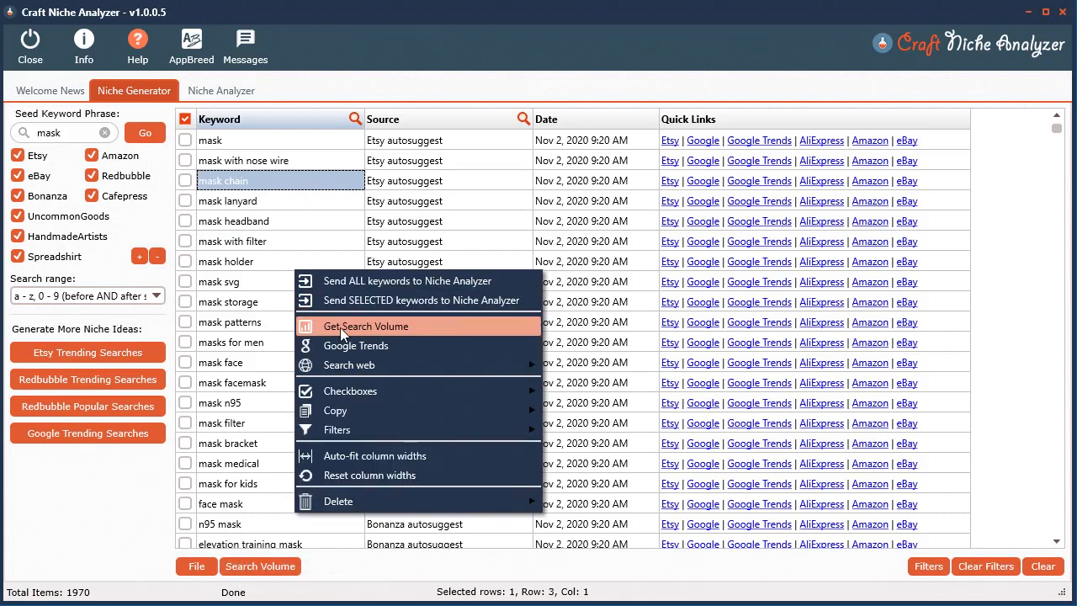
{"action": "left_click", "coordinate": [319, 568]}
{"action": "left_click", "coordinate": [266, 566]}
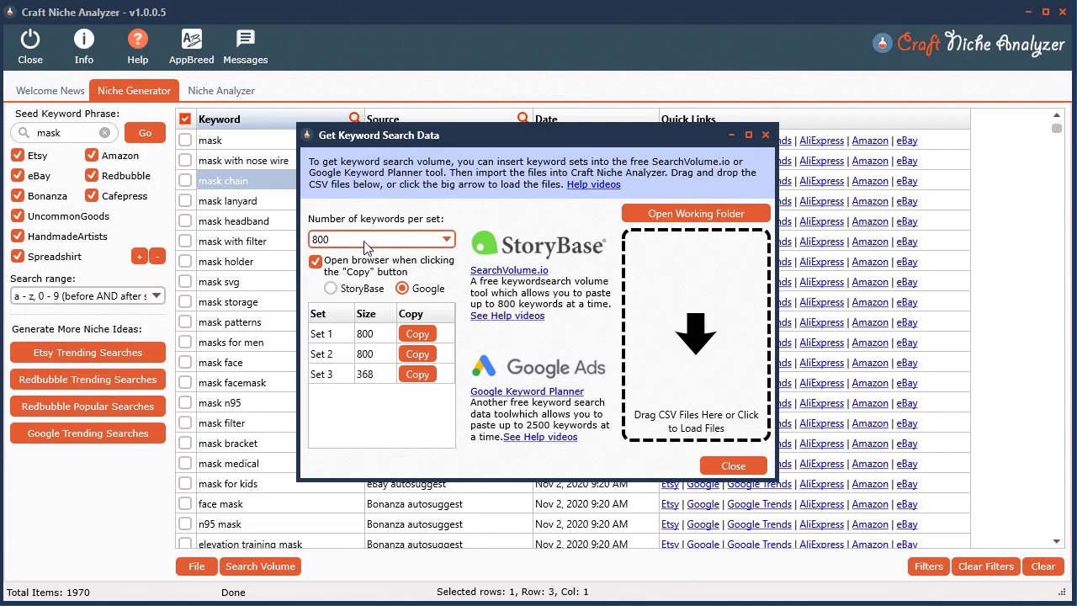
Step: Compare the 800 and 2500 keyword set sizes, and set the number of keywords per set to 2500
{"action": "left_click", "coordinate": [394, 246]}
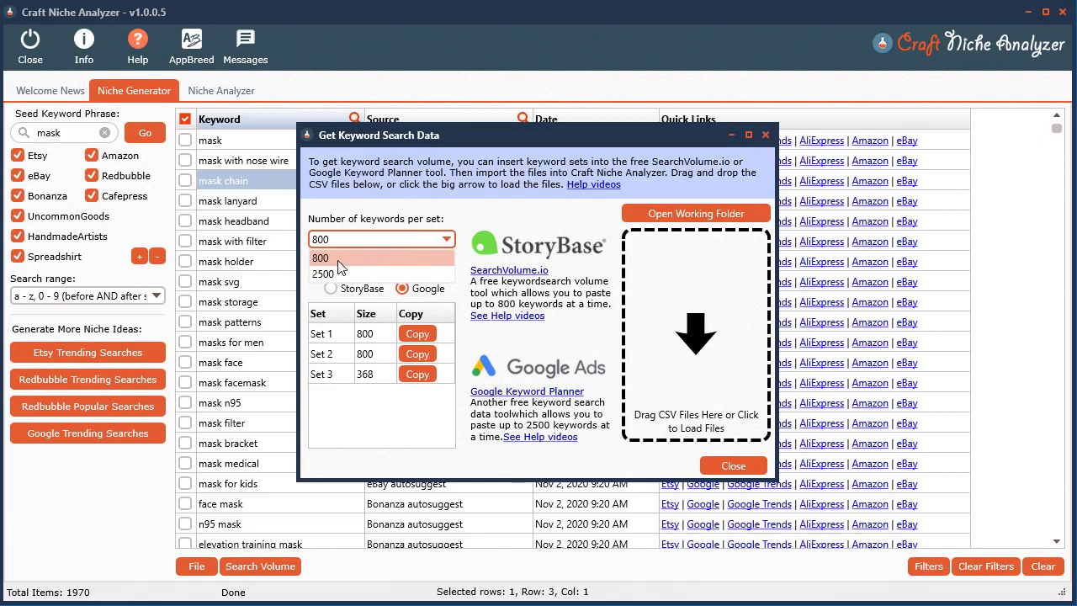
{"action": "left_click", "coordinate": [443, 207]}
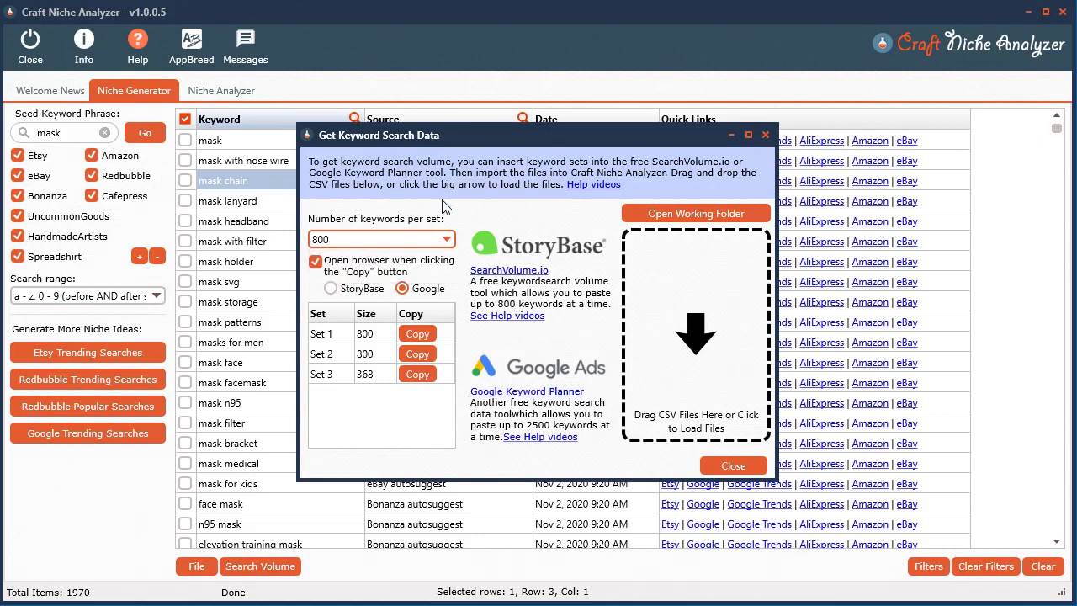
{"action": "left_click", "coordinate": [341, 241]}
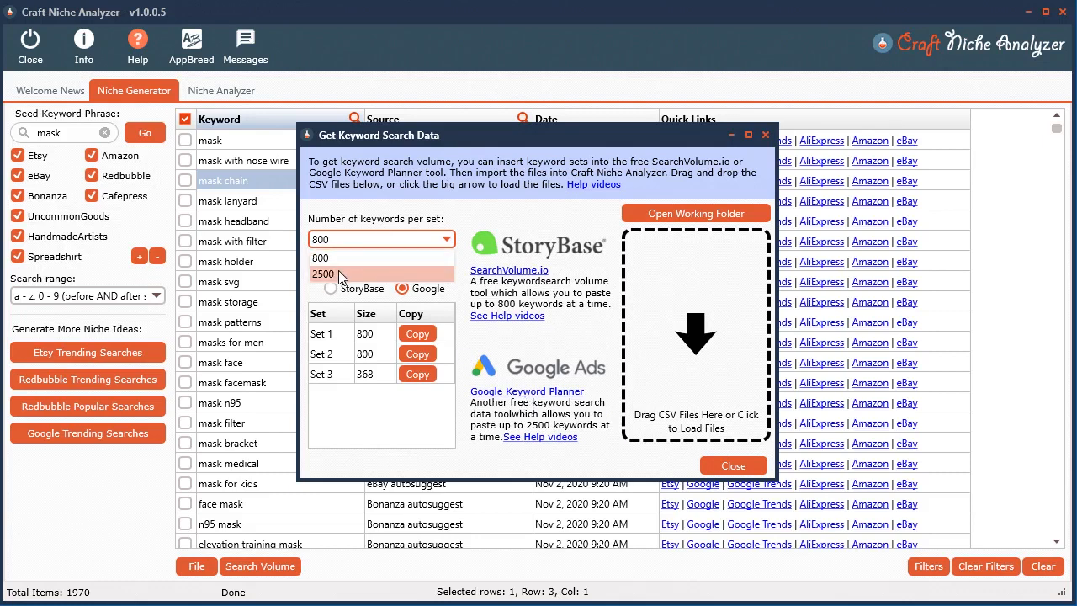
{"action": "left_click", "coordinate": [341, 275]}
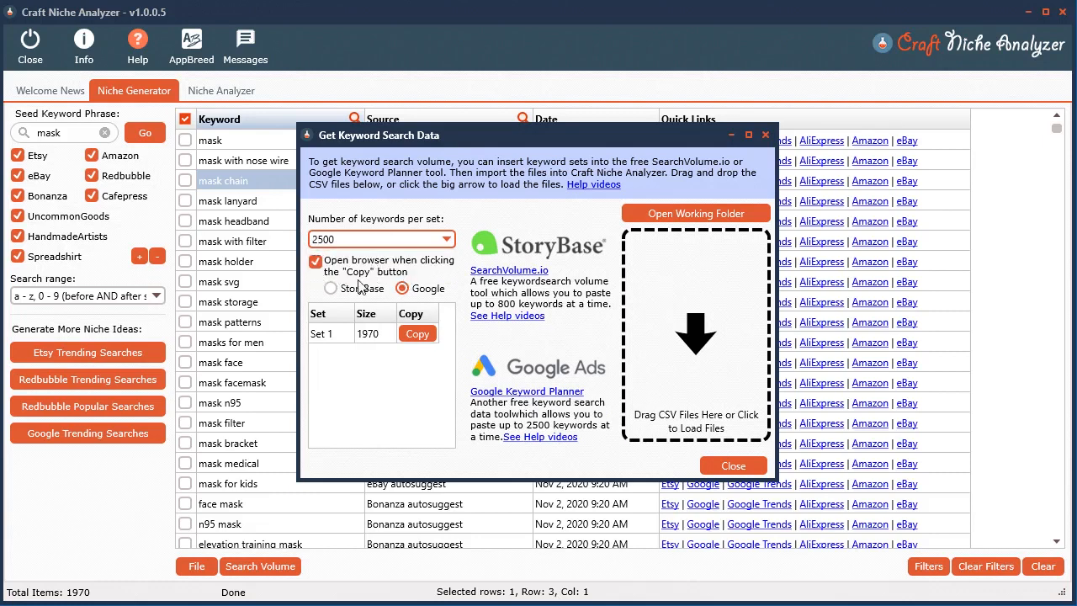
{"action": "left_click", "coordinate": [372, 242]}
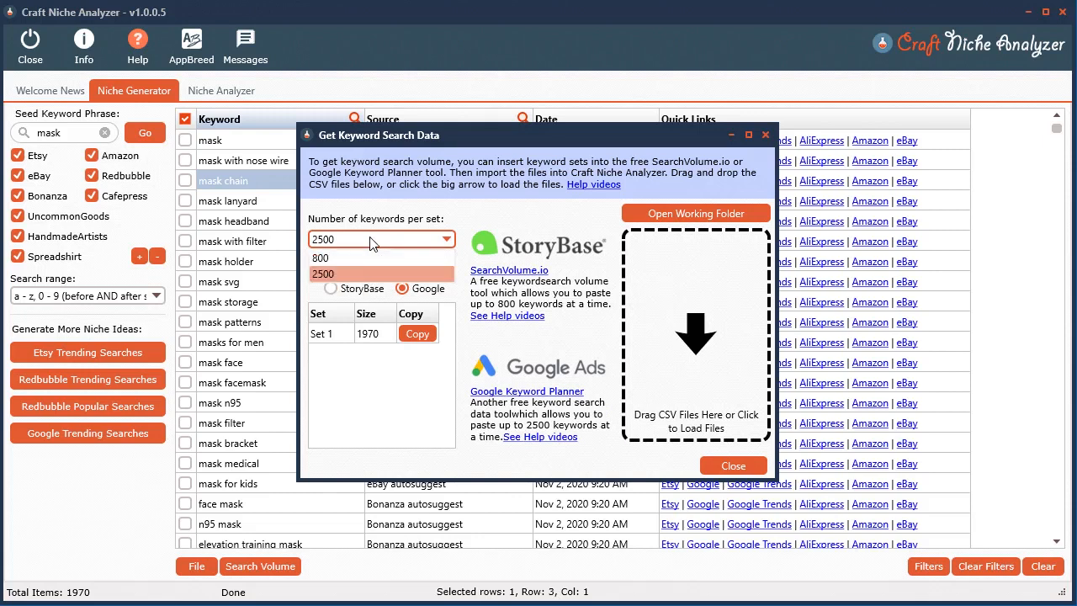
{"action": "left_click", "coordinate": [337, 257]}
{"action": "left_click", "coordinate": [366, 242]}
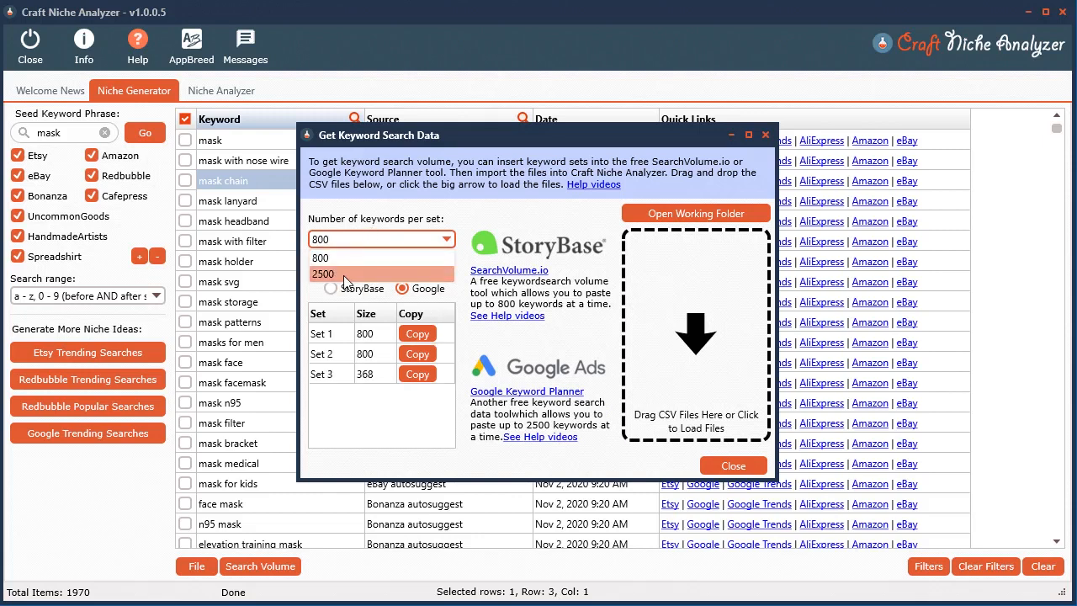
{"action": "left_click", "coordinate": [347, 275]}
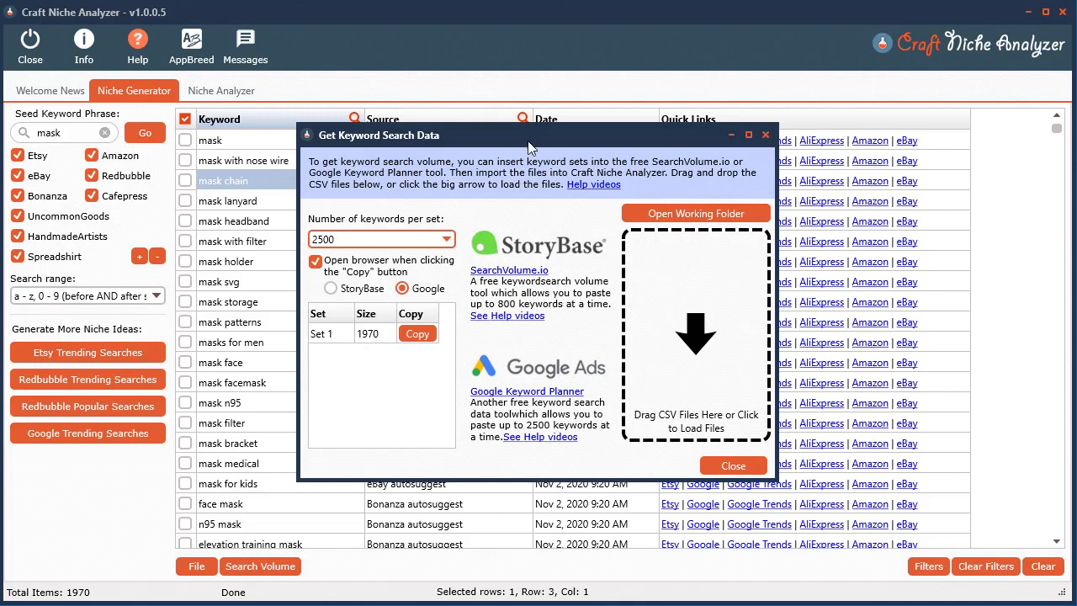
Step: Move the search data window aside, and copy keyword Set 1 so that Google Keyword Planner opens in the browser
{"action": "left_click_drag", "start_coordinate": [530, 145], "coordinate": [718, 157]}
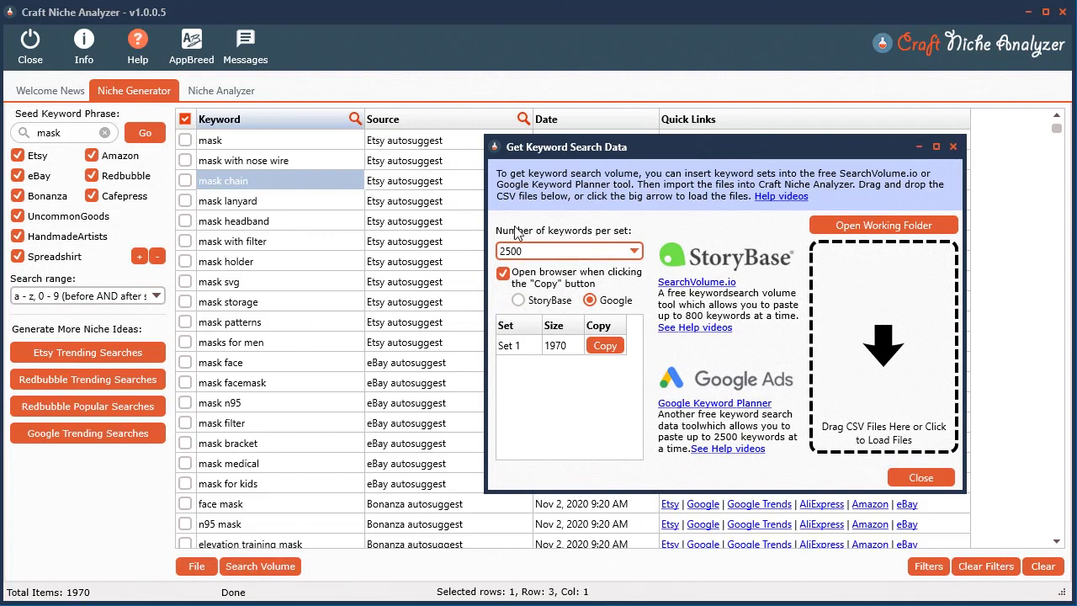
{"action": "left_click_drag", "start_coordinate": [667, 150], "coordinate": [535, 130]}
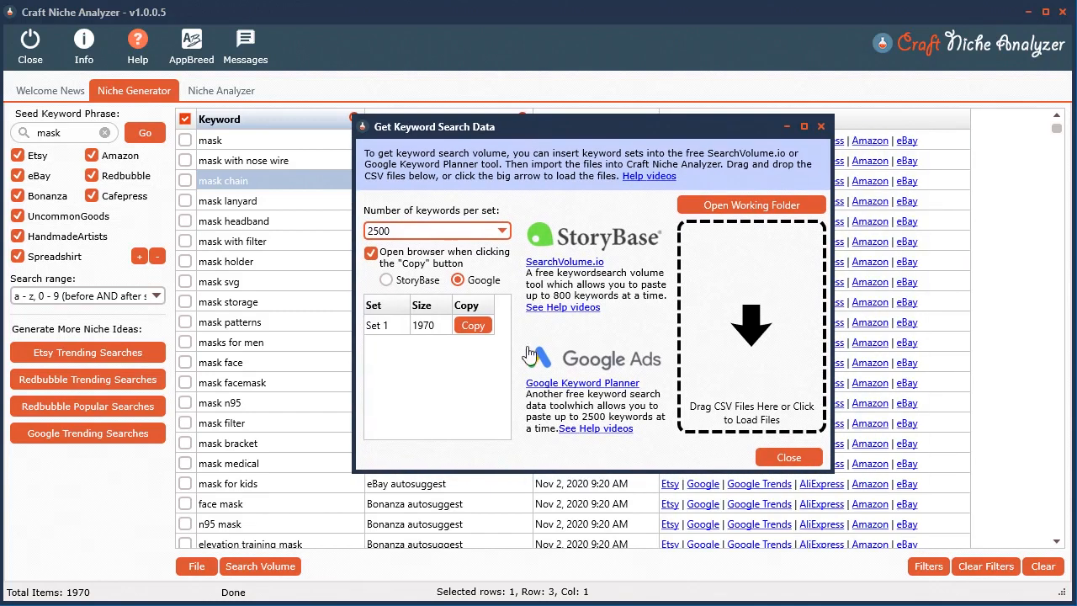
{"action": "left_click", "coordinate": [473, 327]}
{"action": "left_click", "coordinate": [472, 326]}
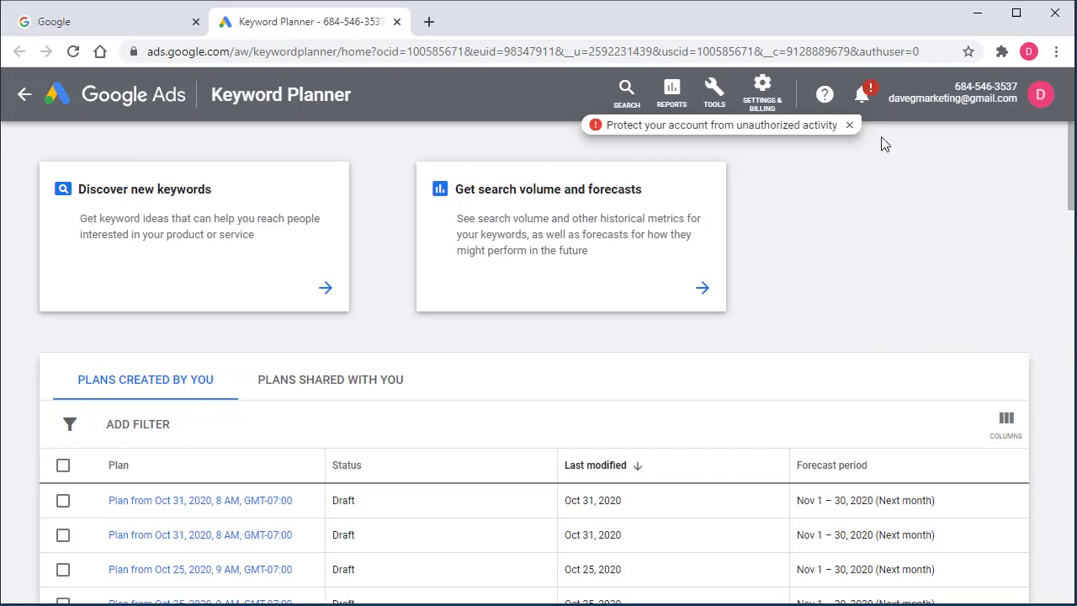
Step: Paste the copied keywords into "Get search volume and forecasts" and submit them
{"action": "left_click", "coordinate": [531, 232]}
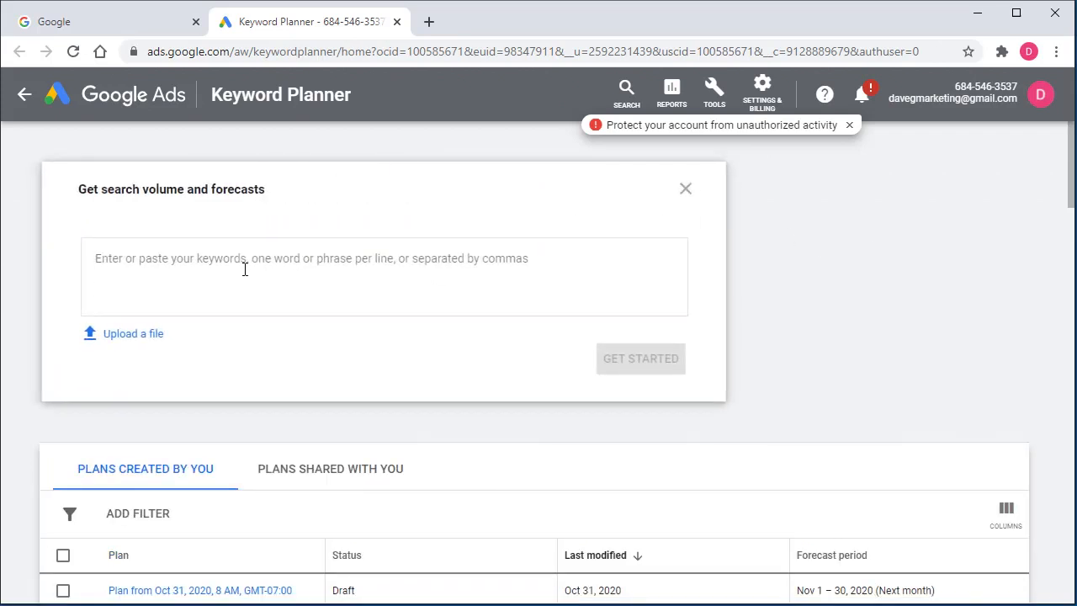
{"action": "right_click", "coordinate": [240, 263]}
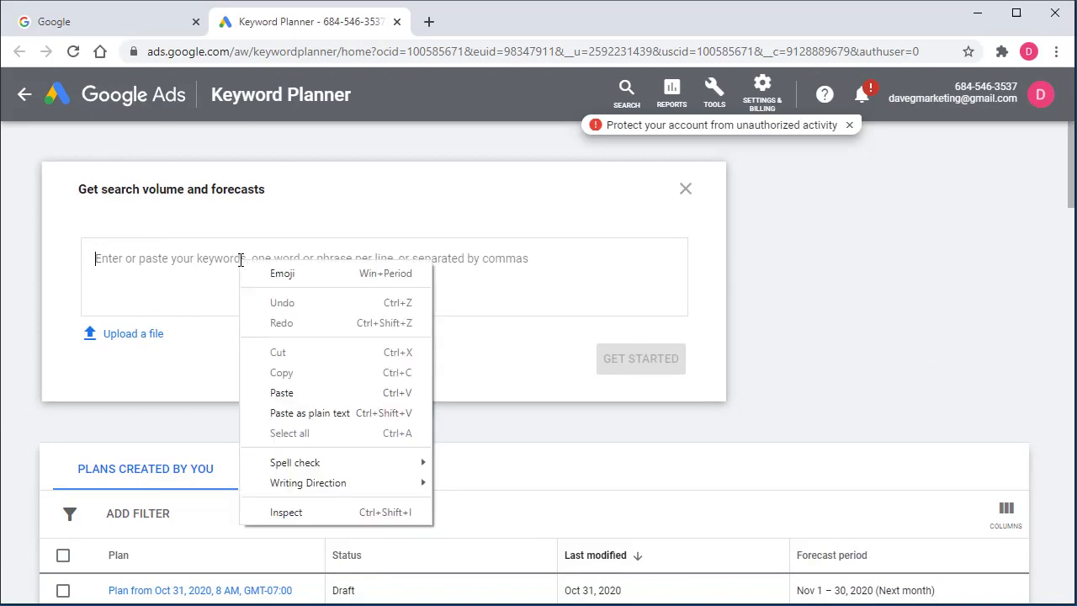
{"action": "left_click", "coordinate": [288, 389]}
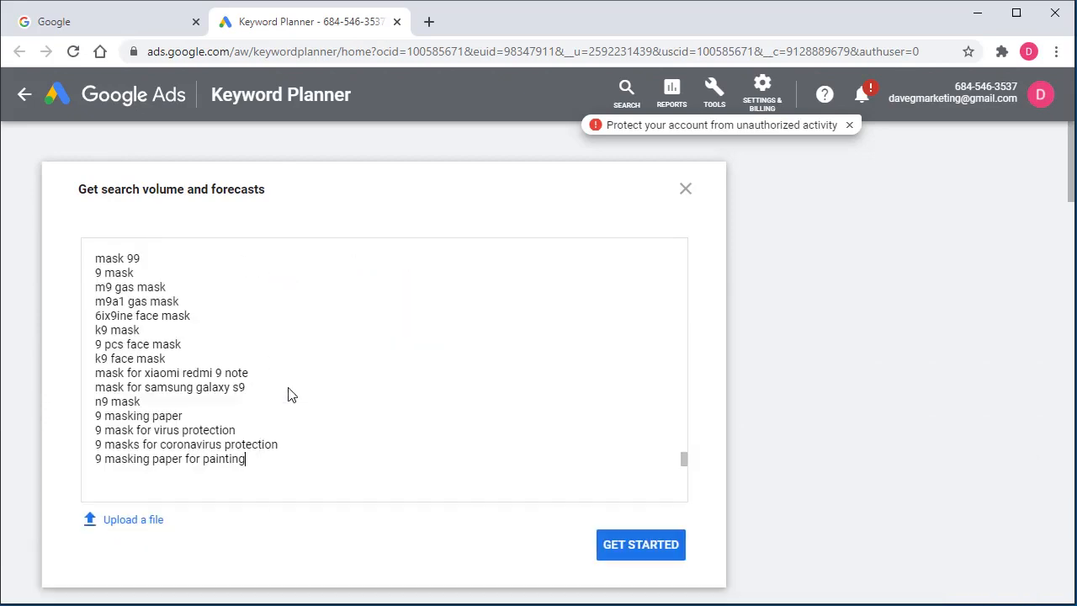
{"action": "left_click", "coordinate": [633, 545]}
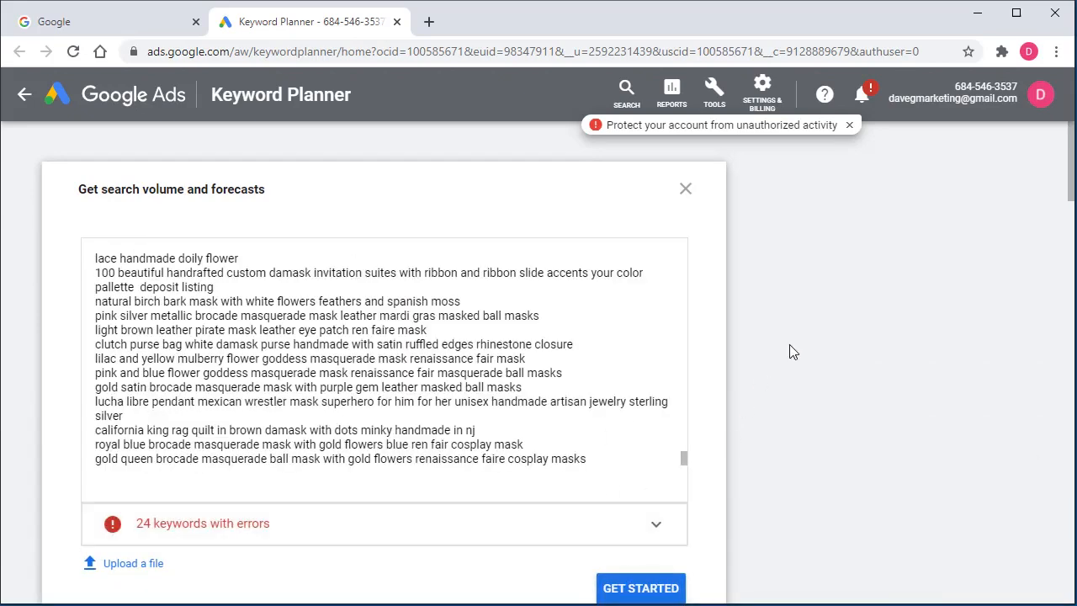
Step: Remove the rejected keywords longer than 80 characters or with more than 10 words, and resubmit the list to get its forecasts
{"action": "scroll", "coordinate": [799, 345], "scroll_direction": "down", "scroll_amount": 1}
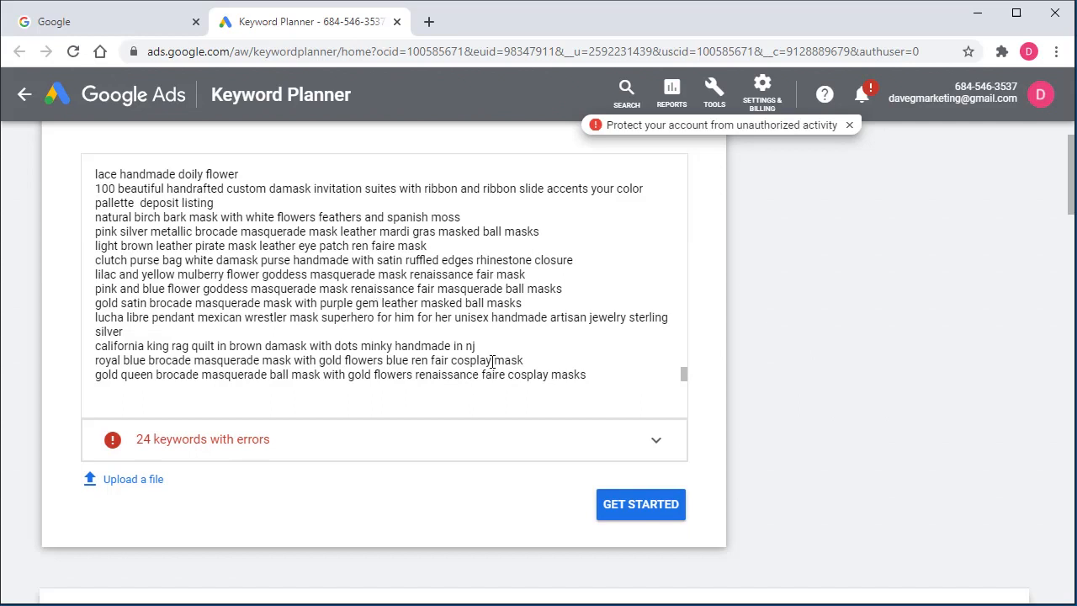
{"action": "left_click", "coordinate": [492, 454]}
{"action": "scroll", "coordinate": [589, 412], "scroll_direction": "down", "scroll_amount": 3}
{"action": "scroll", "coordinate": [635, 459], "scroll_direction": "up", "scroll_amount": 3}
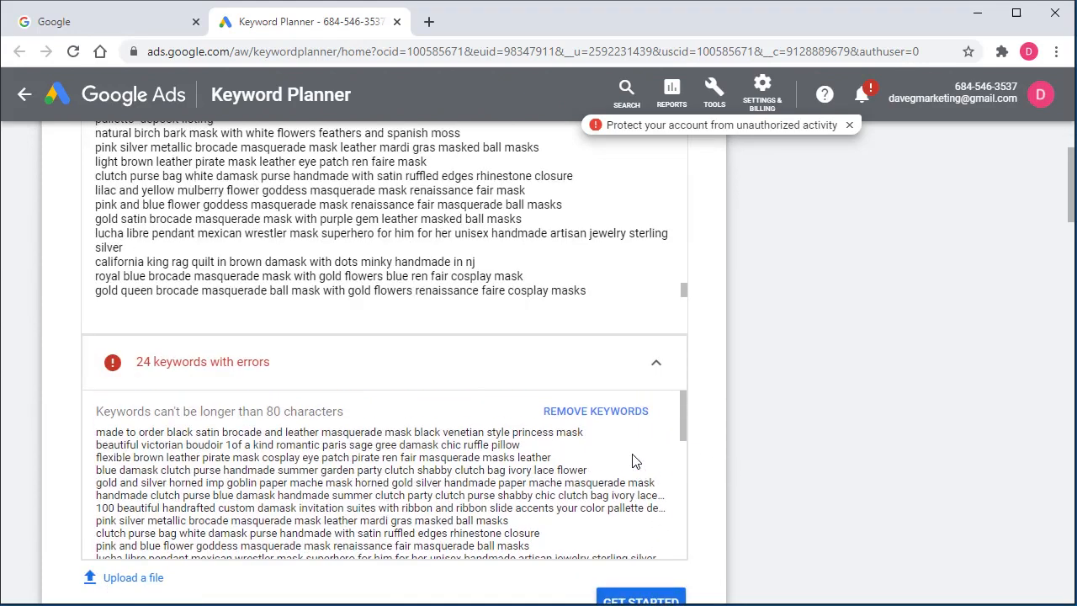
{"action": "left_click", "coordinate": [622, 417]}
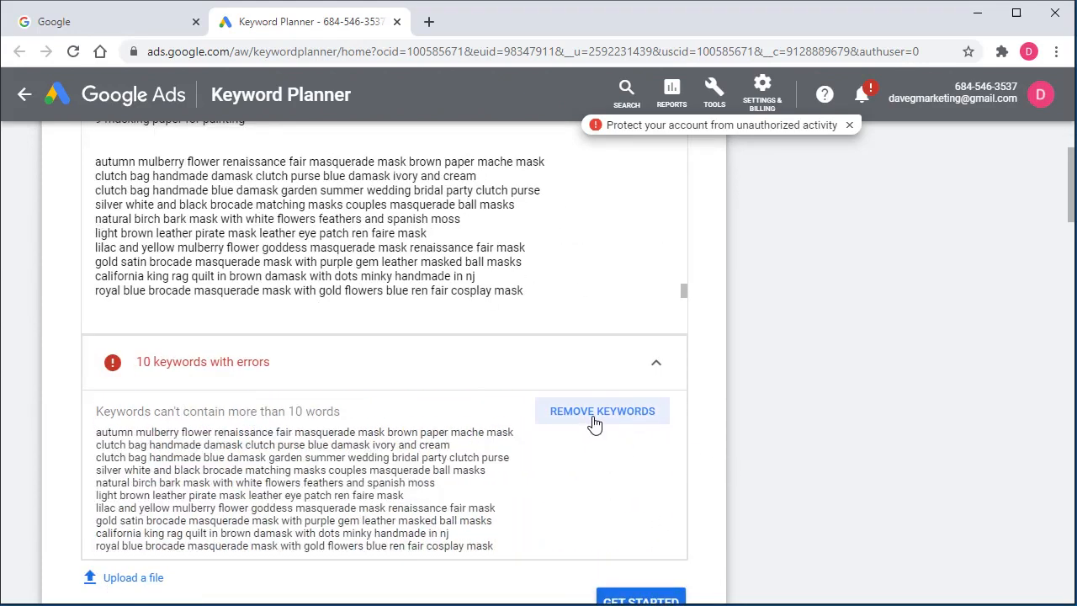
{"action": "left_click", "coordinate": [594, 423]}
{"action": "left_click", "coordinate": [654, 389]}
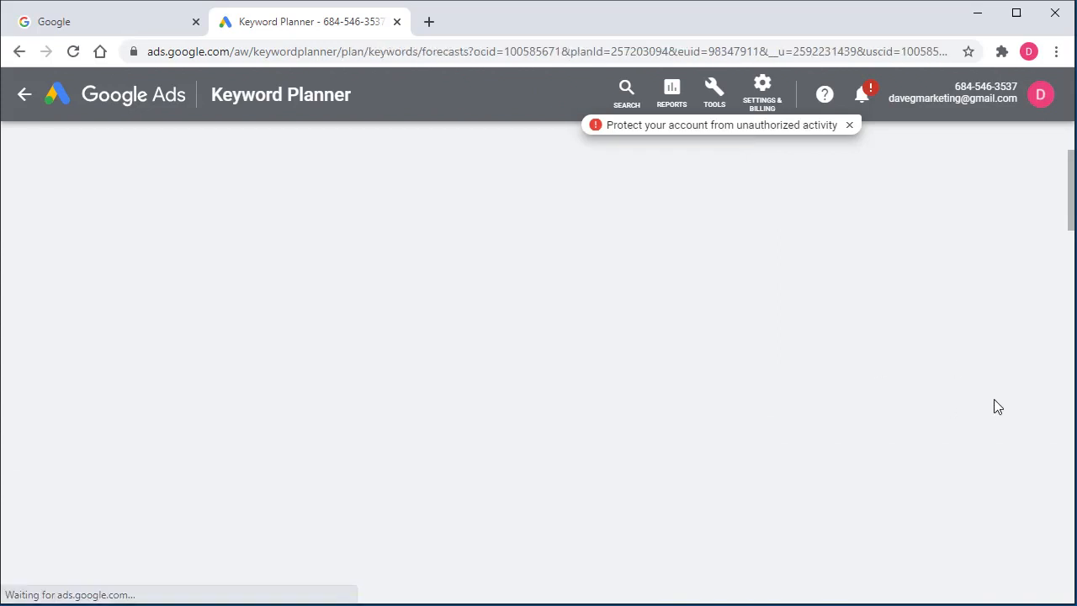
{"action": "scroll", "coordinate": [997, 407], "scroll_direction": "down", "scroll_amount": 3}
{"action": "scroll", "coordinate": [1044, 429], "scroll_direction": "up", "scroll_amount": 3}
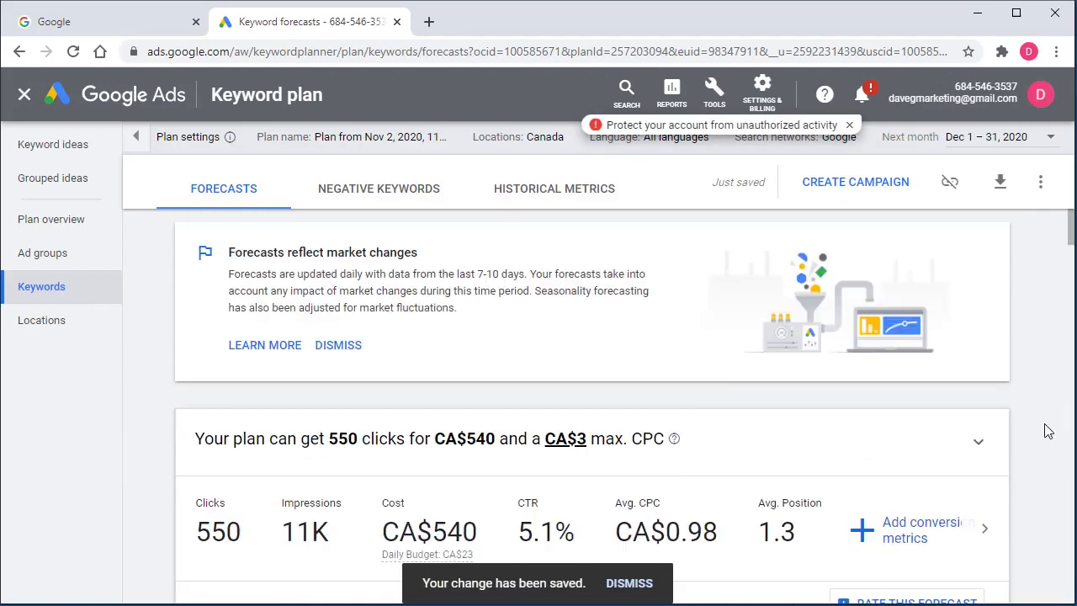
Step: Open the keyword plan's download options, switch to Craft Niche Analyzer, and open its working folder from the search data window
{"action": "left_click", "coordinate": [1001, 182]}
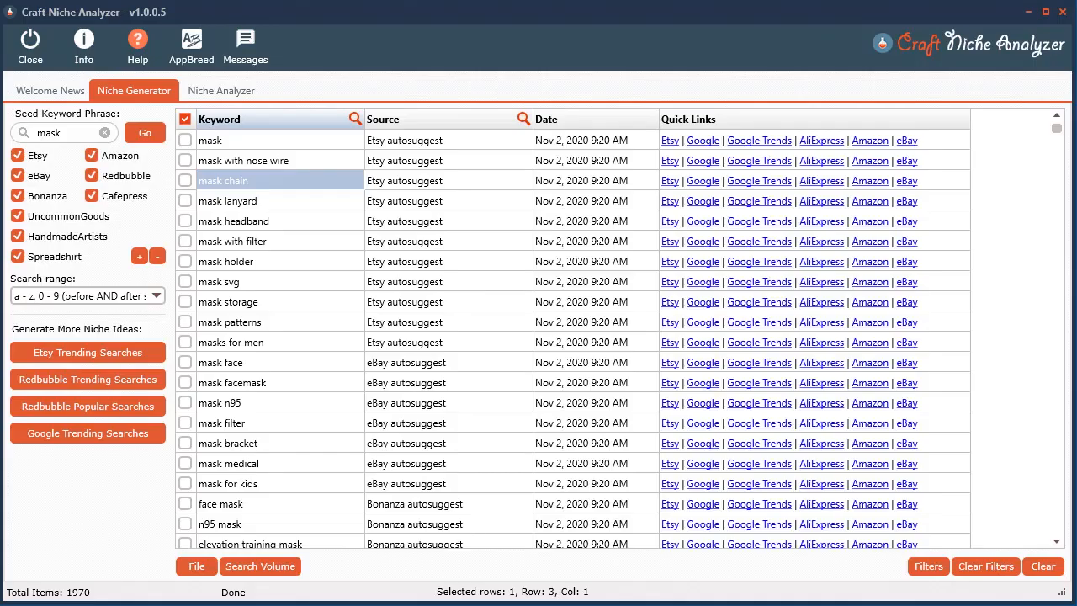
{"action": "left_click_drag", "start_coordinate": [1076, 209], "coordinate": [810, 182]}
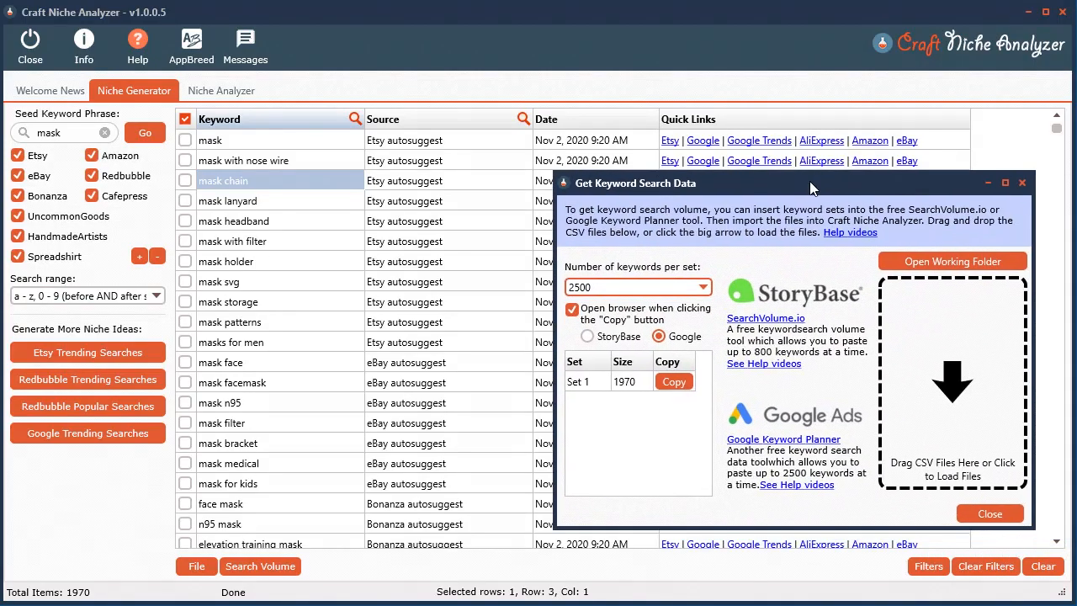
{"action": "left_click", "coordinate": [952, 263]}
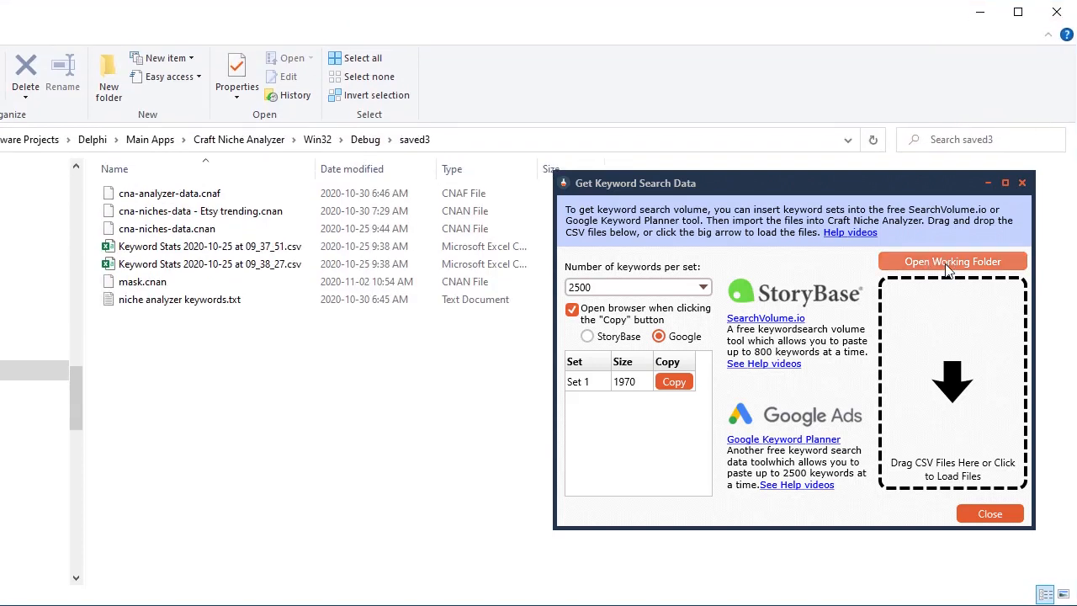
{"action": "left_click_drag", "start_coordinate": [0, 353], "coordinate": [2, 353]}
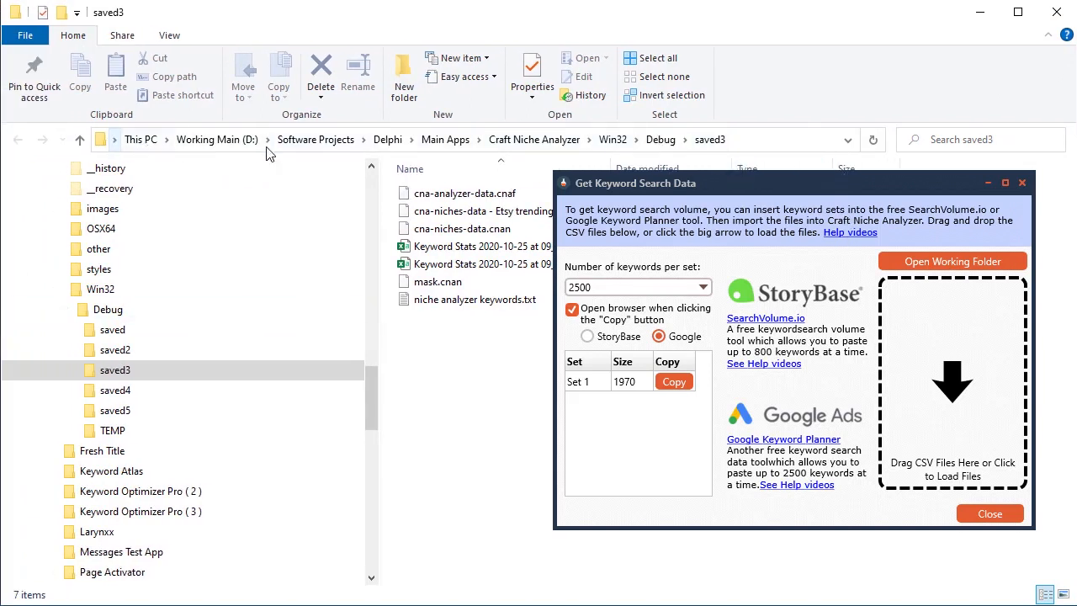
Step: Copy the path of the working folder saved3 and close the folder window
{"action": "left_click", "coordinate": [778, 146]}
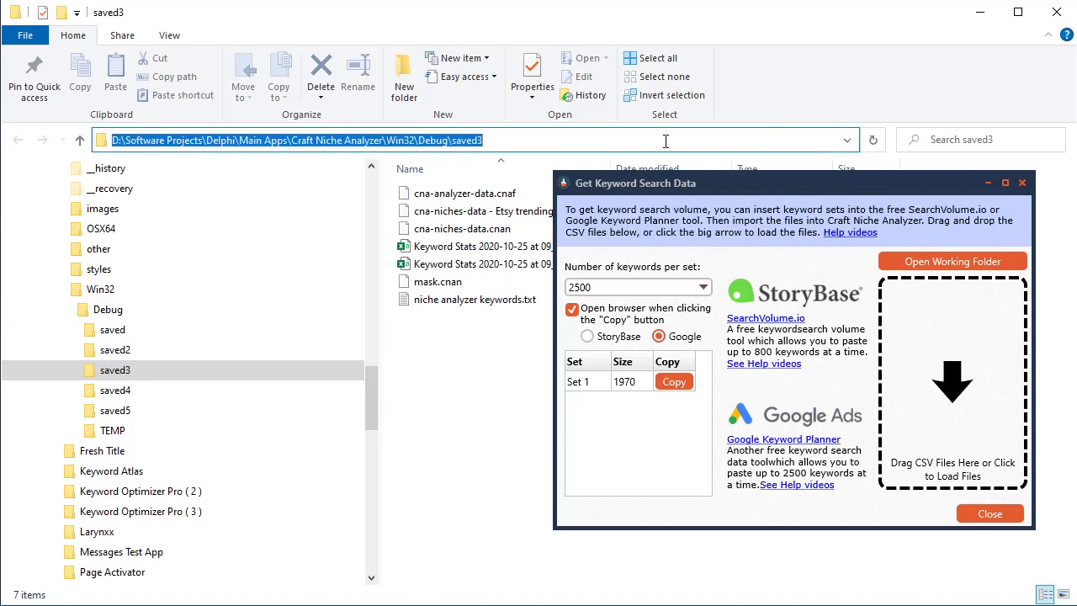
{"action": "right_click", "coordinate": [334, 142]}
{"action": "left_click", "coordinate": [388, 192]}
{"action": "left_click", "coordinate": [938, 265]}
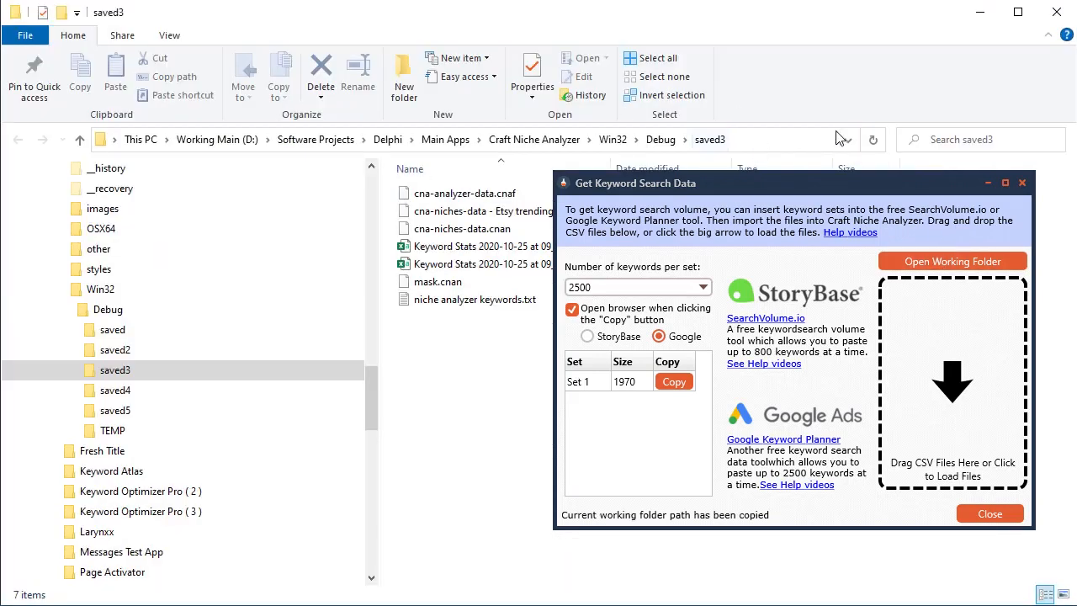
{"action": "left_click", "coordinate": [1059, 12]}
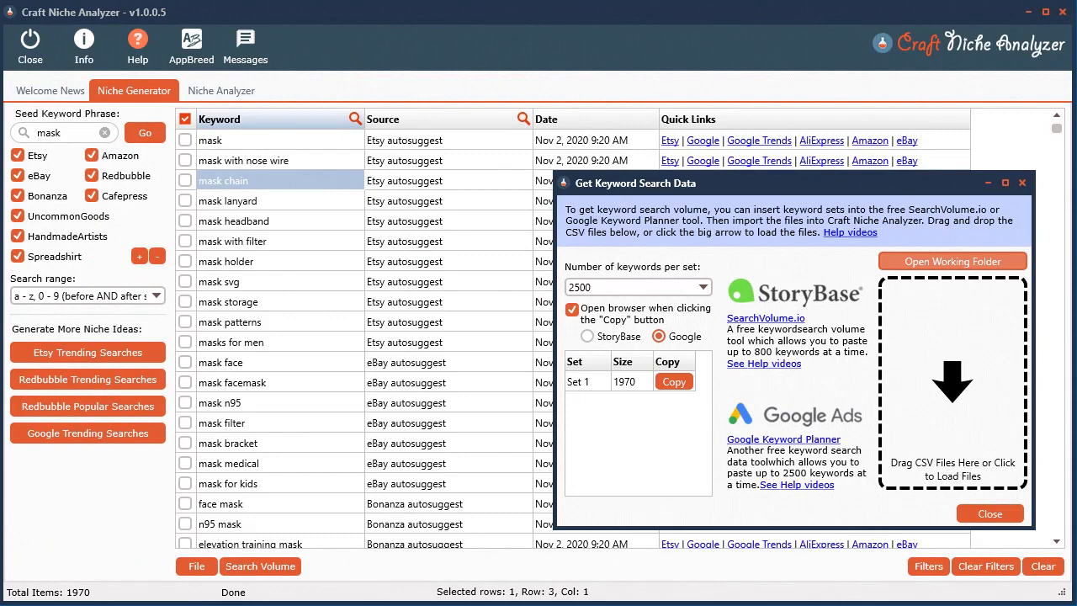
Step: Switch to the keyword plan in Chrome, uncover its download options, and download the plan historical metrics as .csv
{"action": "key", "text": "alt+Tab"}
{"action": "left_click_drag", "start_coordinate": [842, 184], "coordinate": [1076, 194]}
{"action": "key", "text": "alt+Tab"}
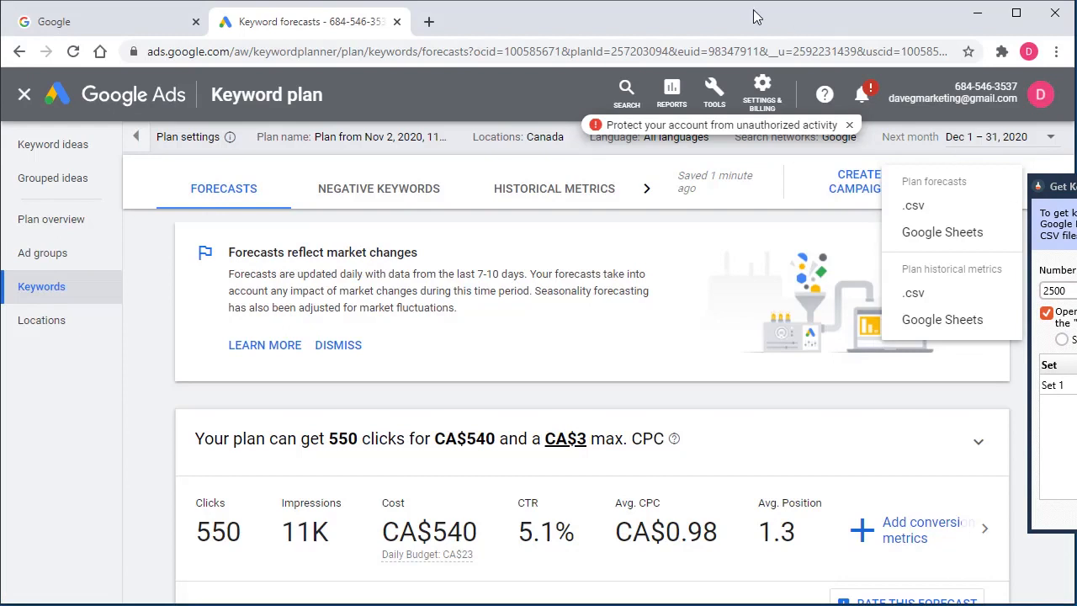
{"action": "left_click", "coordinate": [924, 294]}
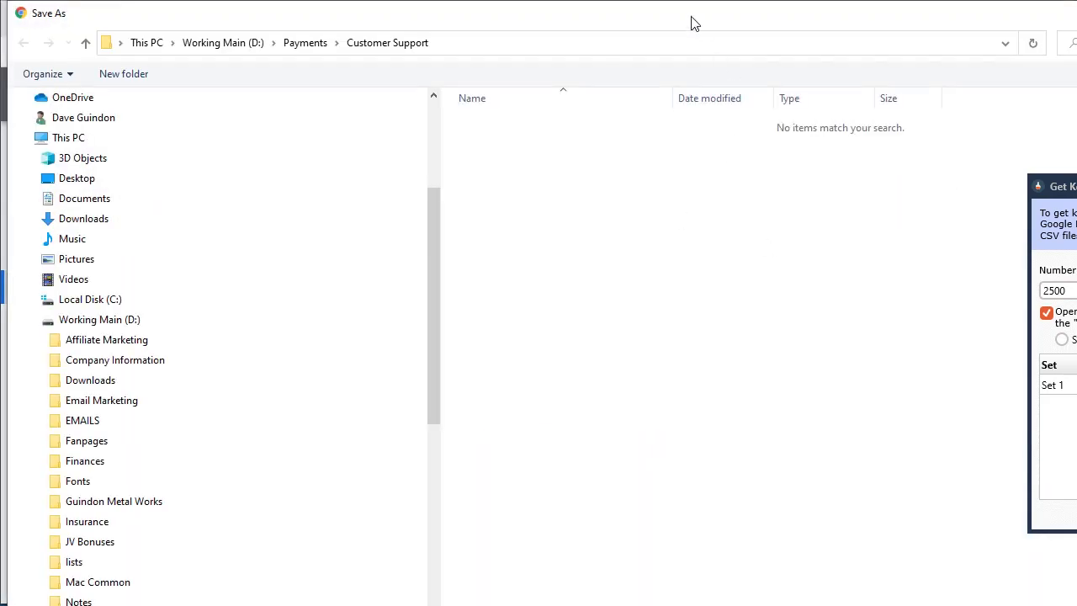
Step: Set the save location to the copied saved3 folder path and save the keyword stats CSV there
{"action": "left_click", "coordinate": [465, 42]}
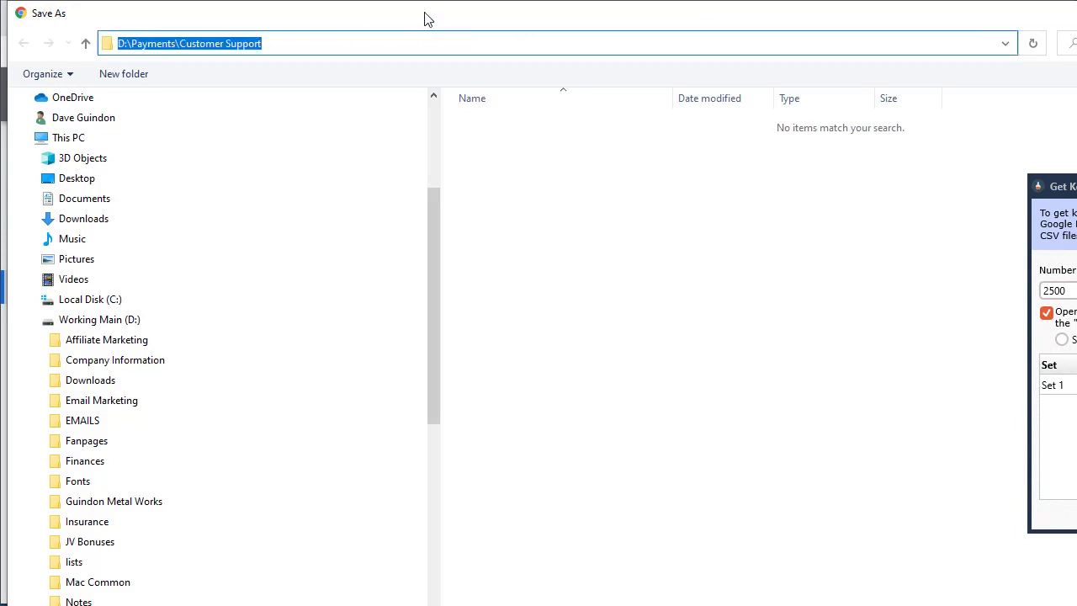
{"action": "right_click", "coordinate": [299, 40]}
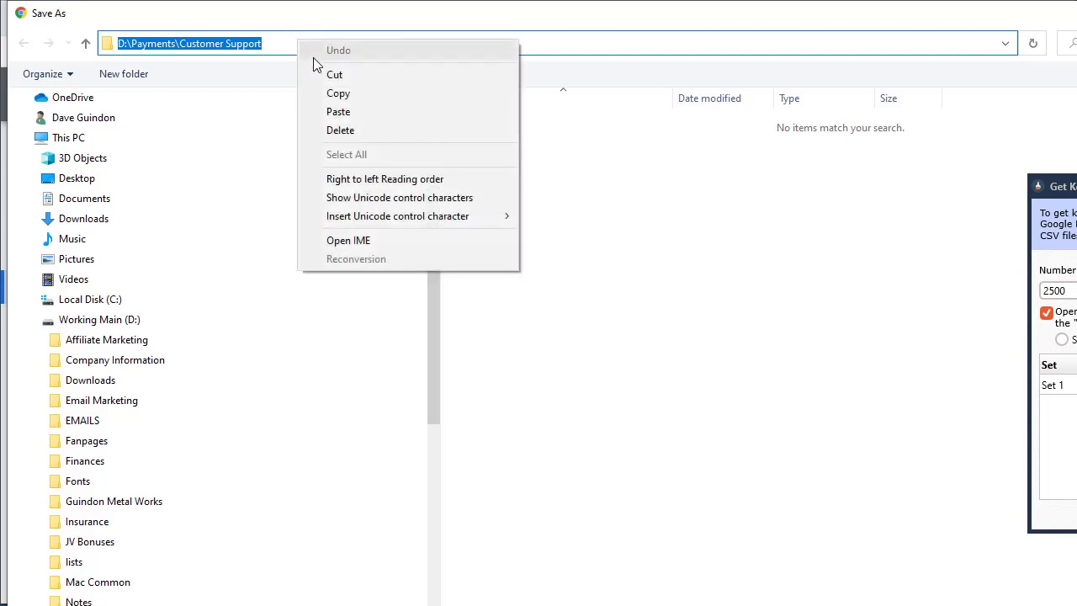
{"action": "left_click", "coordinate": [343, 110]}
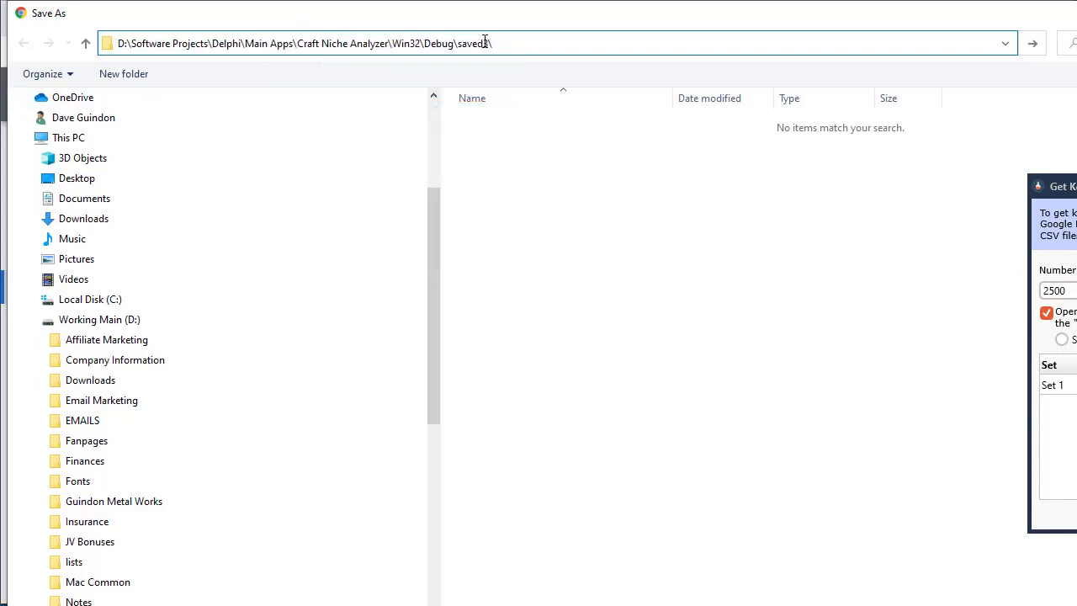
{"action": "left_click", "coordinate": [1032, 43]}
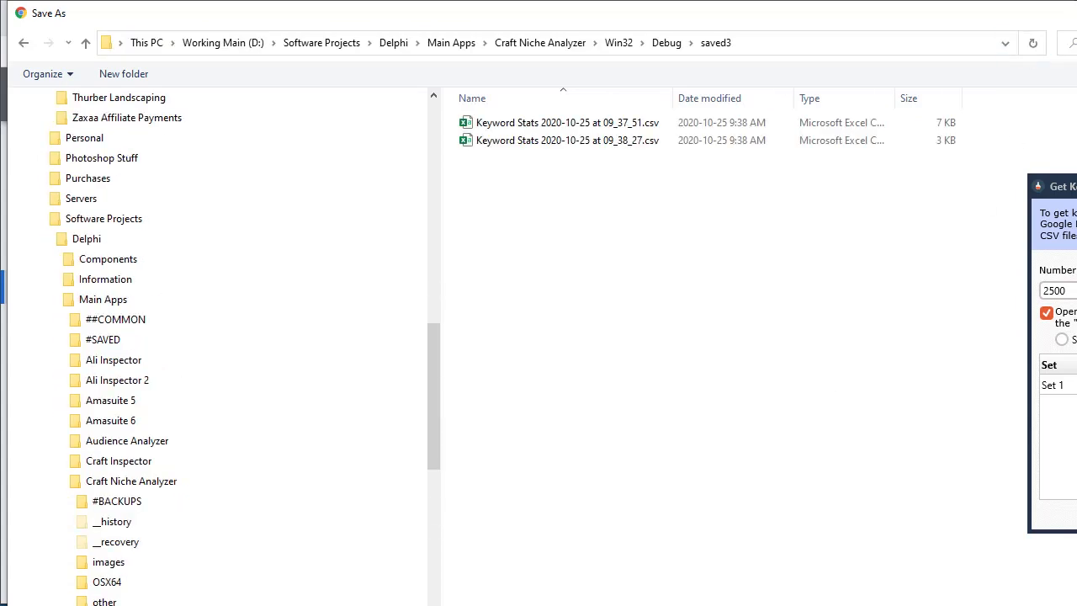
{"action": "key", "text": "Return"}
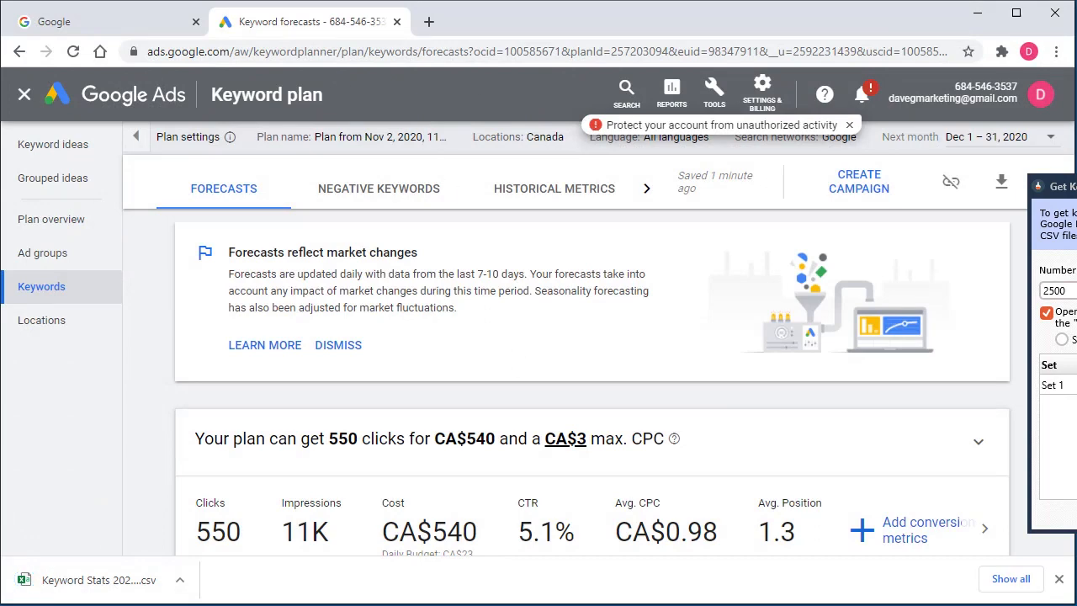
Step: Return to the Craft Niche Analyzer search data window, open its working folder beside it, and sort the files by date modified
{"action": "left_click_drag", "start_coordinate": [1076, 189], "coordinate": [786, 147]}
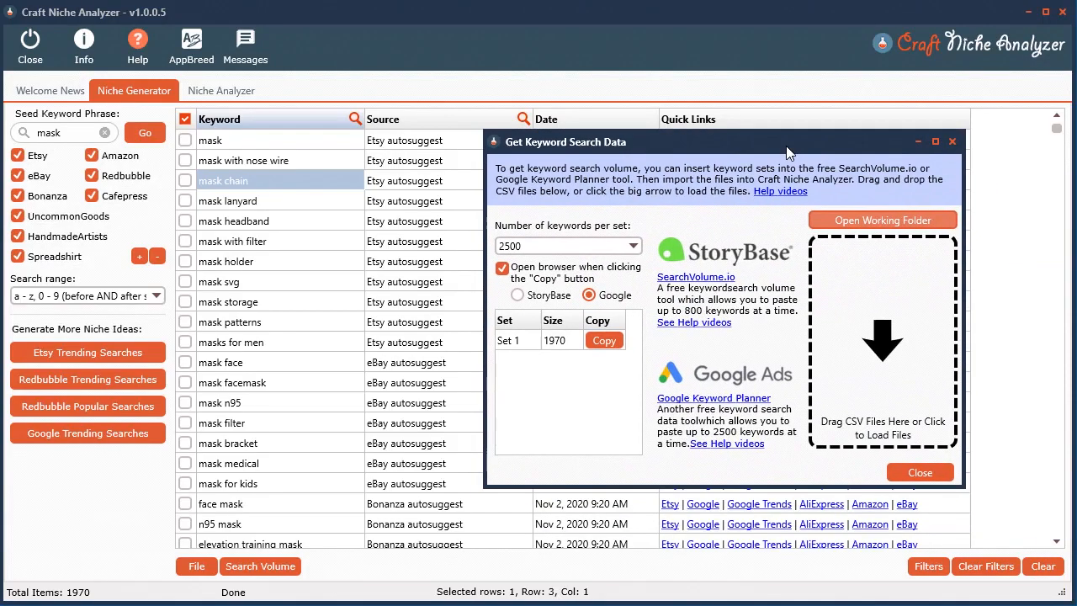
{"action": "left_click", "coordinate": [885, 222]}
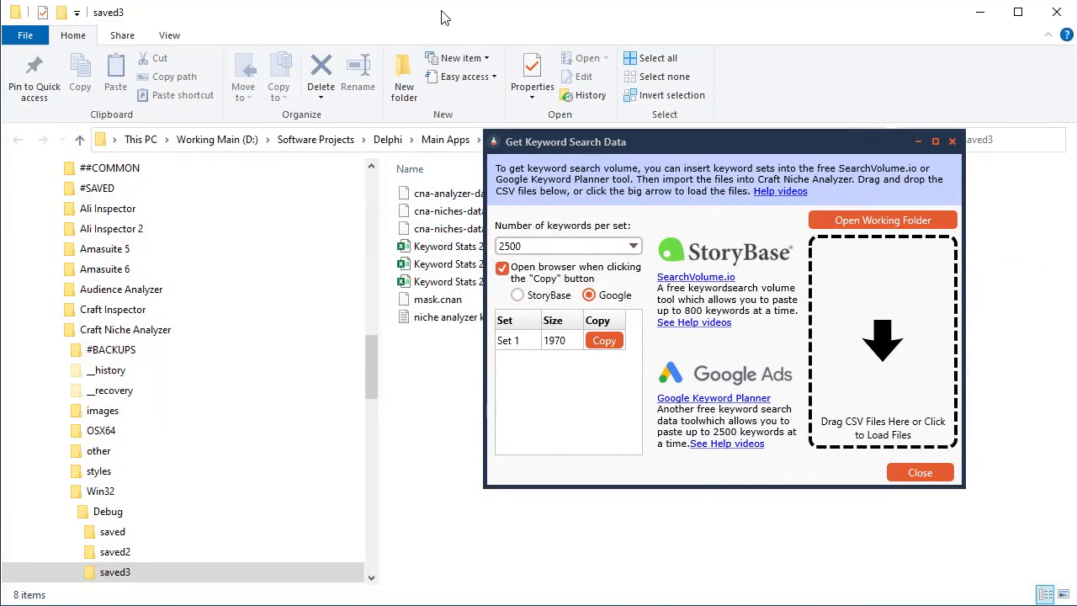
{"action": "left_click_drag", "start_coordinate": [442, 15], "coordinate": [118, 12]}
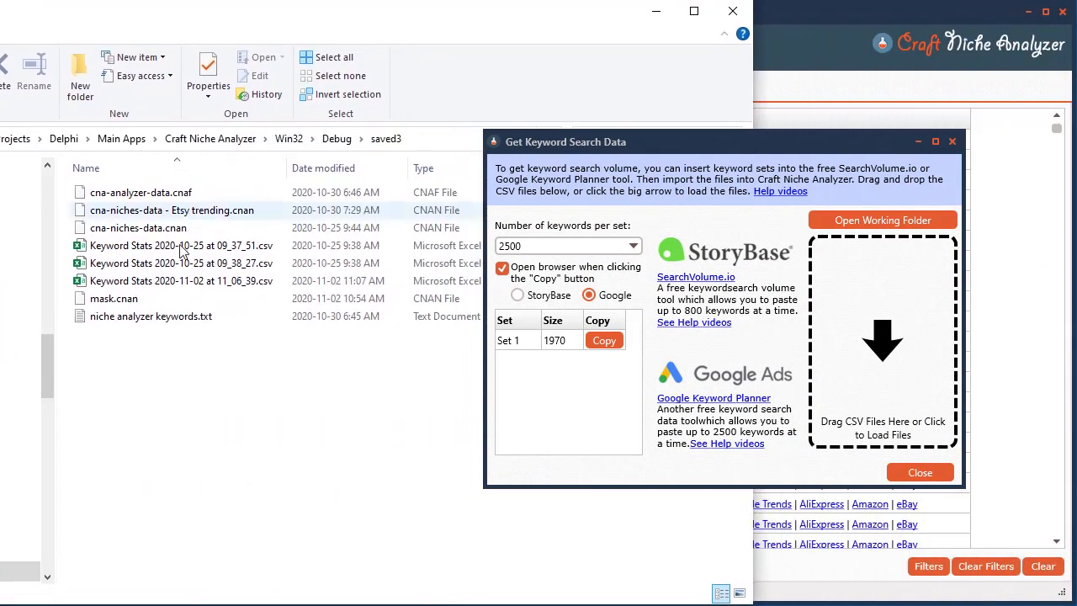
{"action": "left_click", "coordinate": [335, 172]}
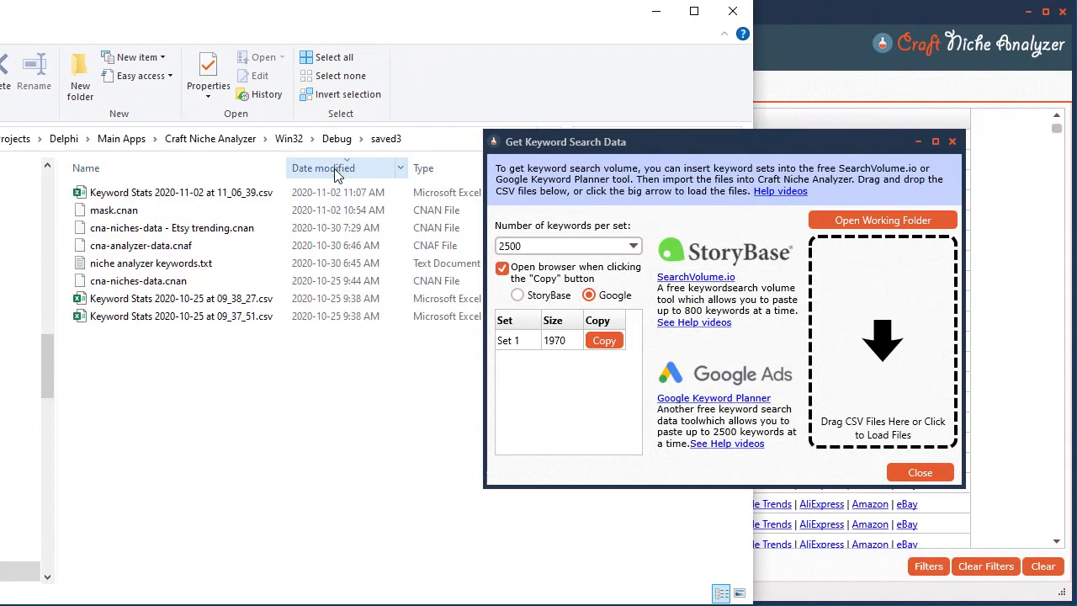
Step: Load "Keyword Stats 2020-11-02 at 11_06_39.csv" into the search data window and bring the main keyword table to the front
{"action": "left_click", "coordinate": [168, 198]}
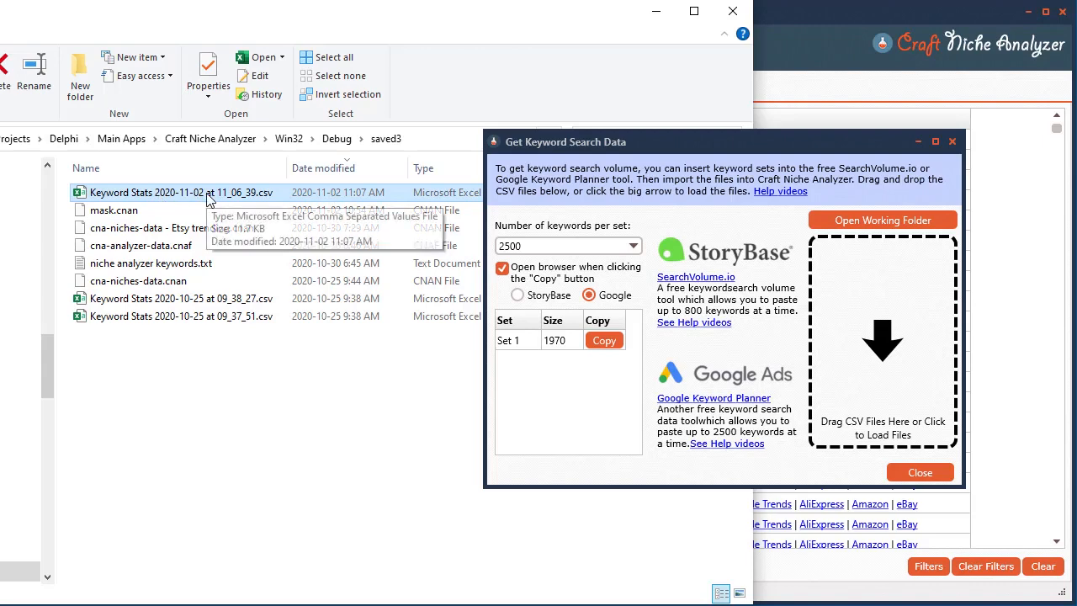
{"action": "left_click_drag", "start_coordinate": [143, 197], "coordinate": [893, 353]}
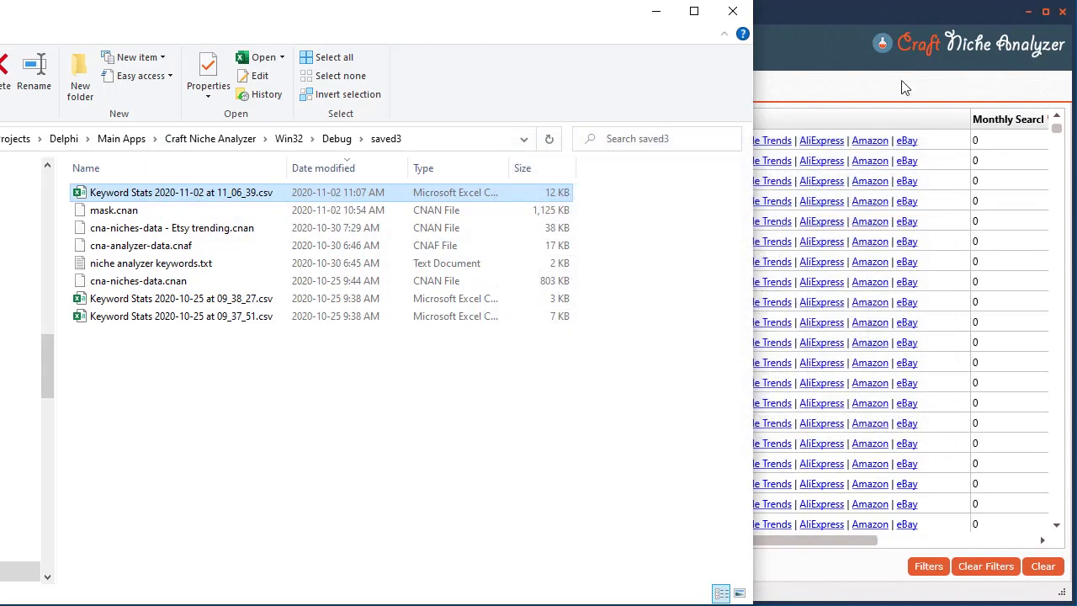
{"action": "left_click", "coordinate": [845, 14]}
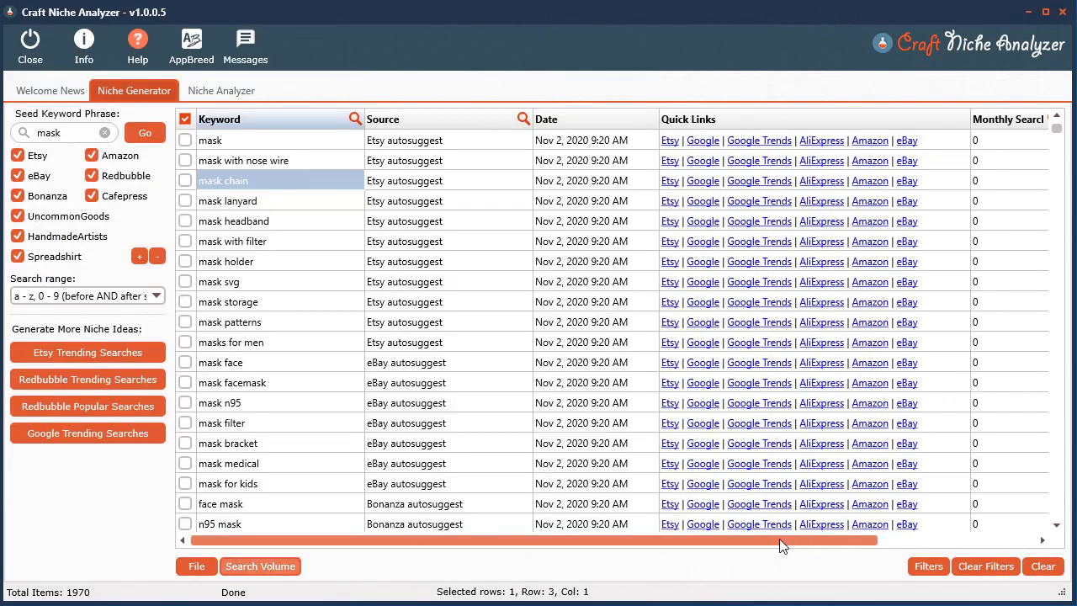
Step: Sort the keyword table by monthly searches, CPC and competition in turn, highest values first
{"action": "left_click_drag", "start_coordinate": [786, 547], "coordinate": [993, 545]}
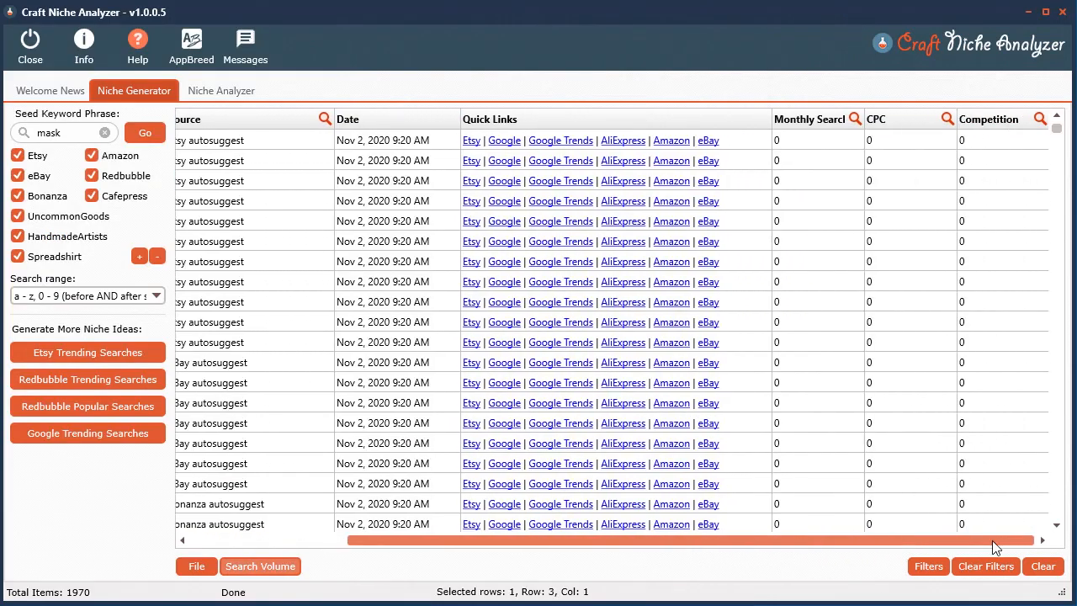
{"action": "left_click", "coordinate": [822, 121]}
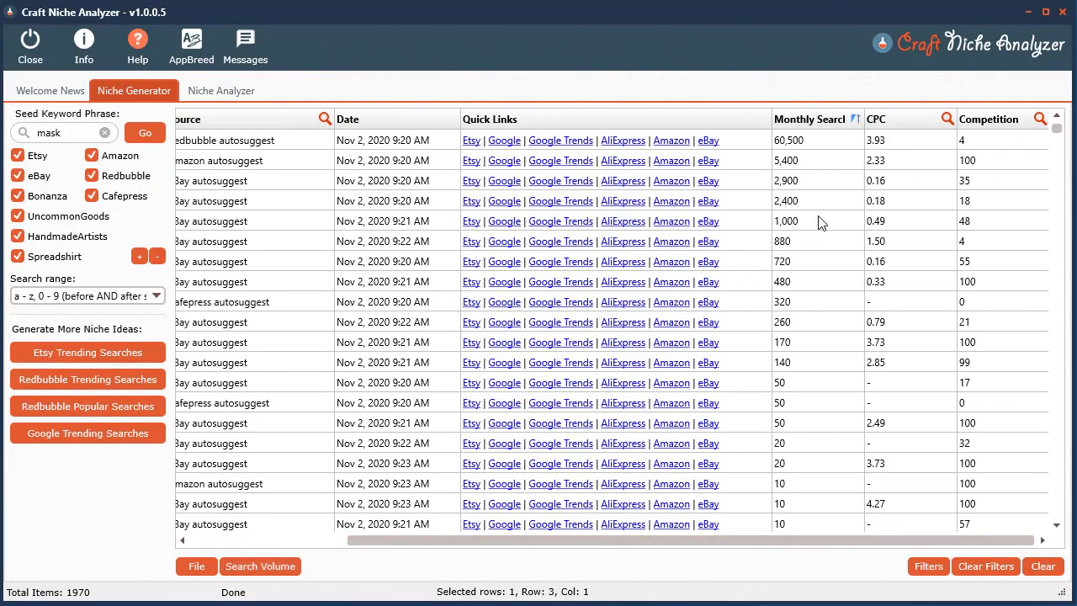
{"action": "left_click_drag", "start_coordinate": [905, 541], "coordinate": [947, 539]}
{"action": "left_click", "coordinate": [917, 122]}
{"action": "left_click", "coordinate": [917, 122]}
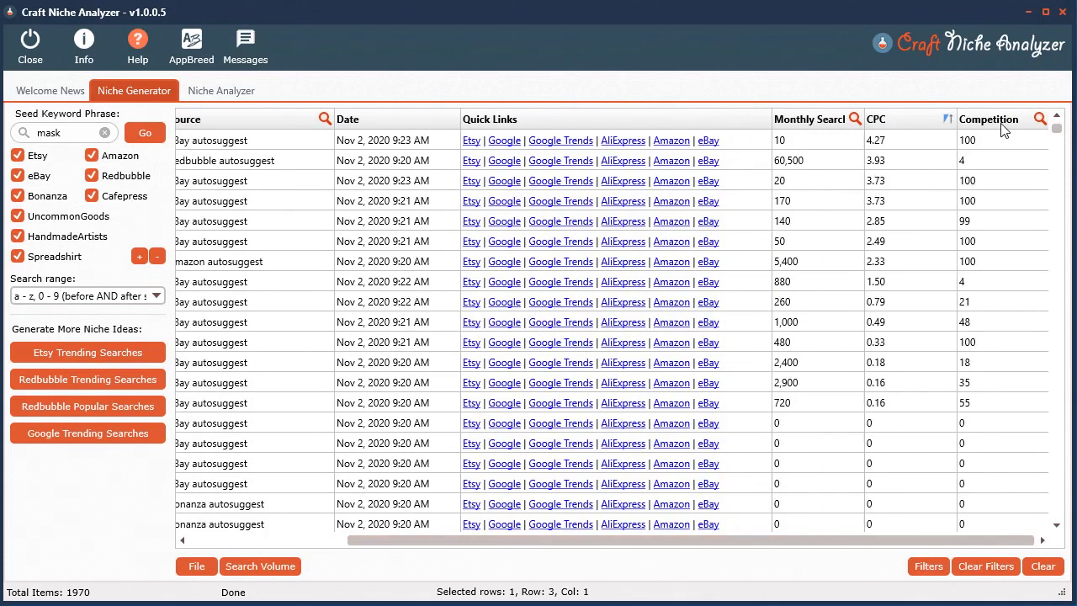
{"action": "left_click", "coordinate": [1001, 124]}
{"action": "left_click", "coordinate": [1001, 124]}
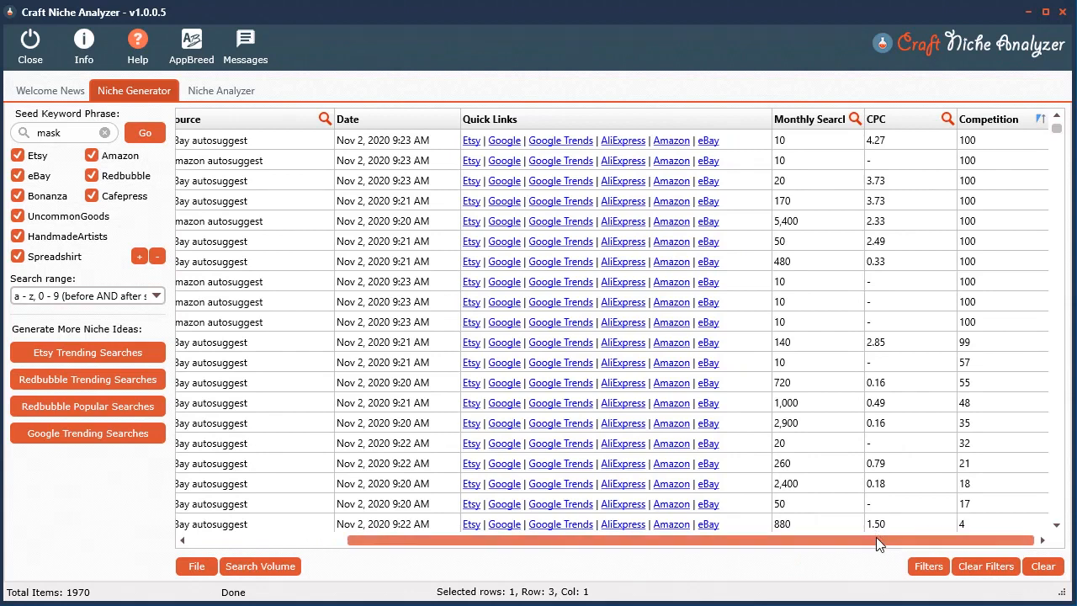
Step: Sort the keywords by monthly searches, highest first, and compare the keyword names with their search volume, CPC and competition
{"action": "left_click_drag", "start_coordinate": [875, 541], "coordinate": [785, 541]}
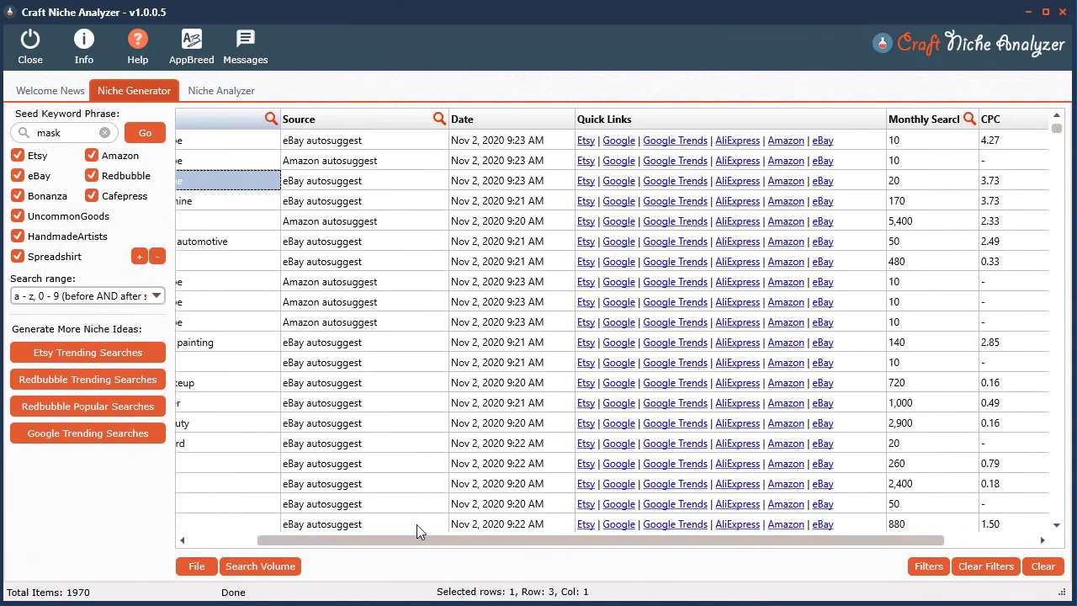
{"action": "left_click_drag", "start_coordinate": [395, 541], "coordinate": [328, 541]}
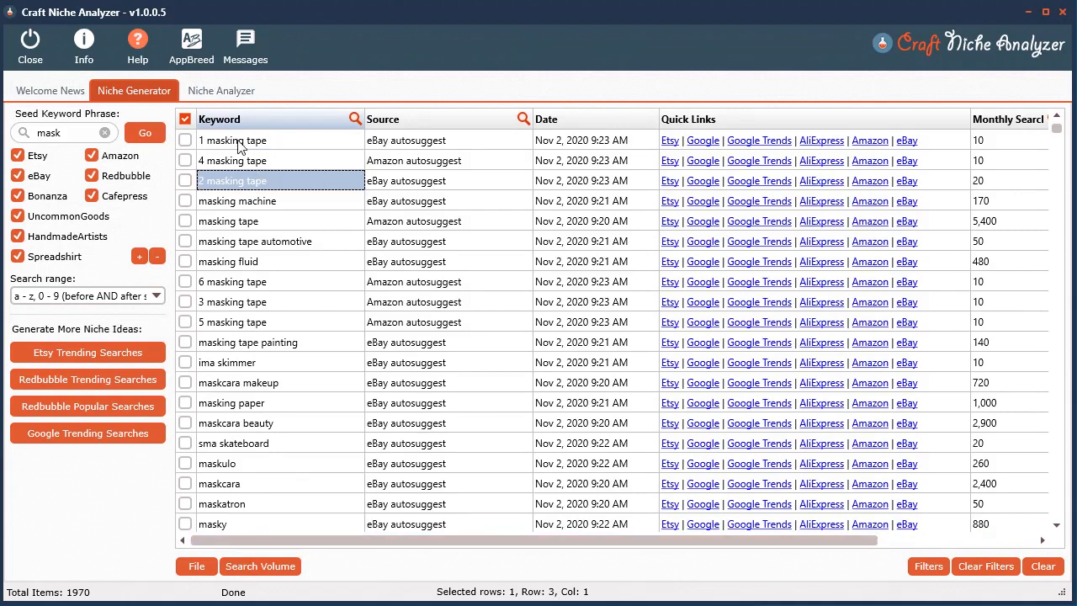
{"action": "left_click_drag", "start_coordinate": [400, 540], "coordinate": [681, 543]}
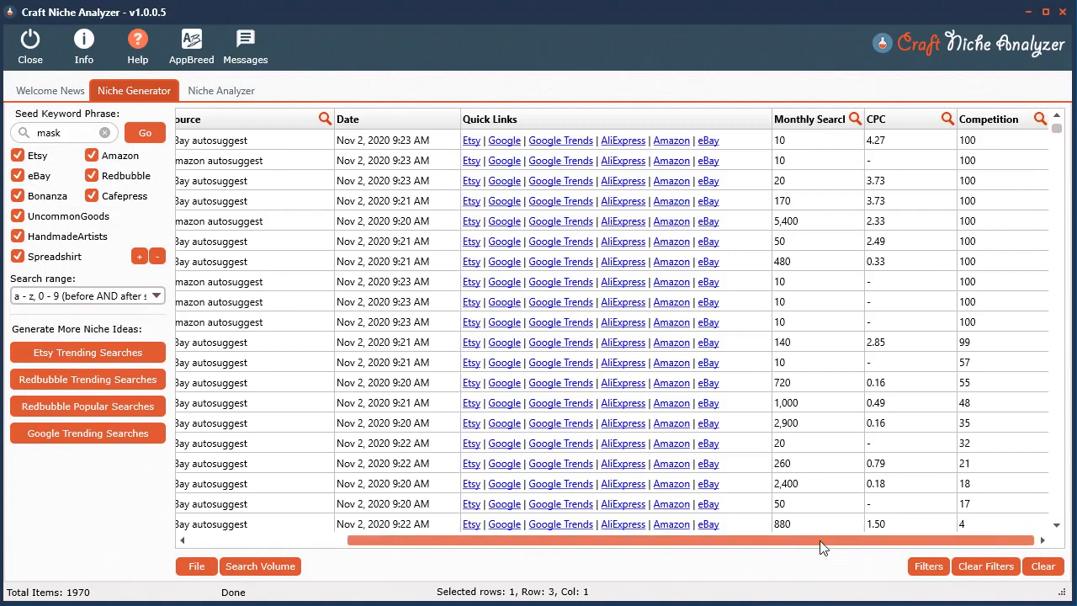
{"action": "mouse_move", "coordinate": [823, 549]}
{"action": "left_mouse_down"}
{"action": "mouse_move", "coordinate": [756, 548]}
{"action": "mouse_move", "coordinate": [833, 548]}
{"action": "left_mouse_up"}
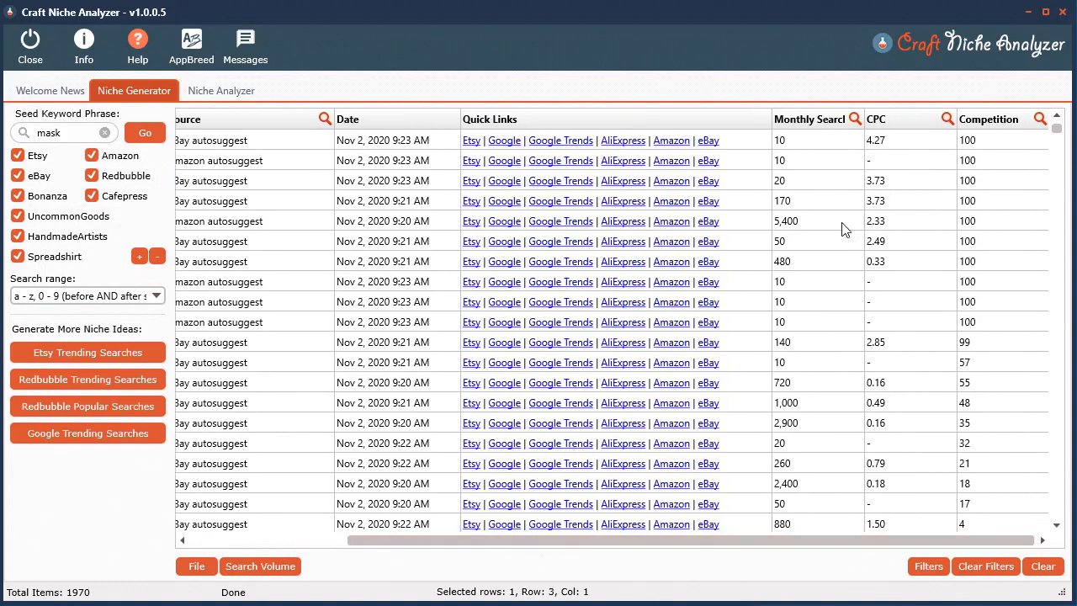
{"action": "left_click", "coordinate": [812, 123]}
{"action": "left_click", "coordinate": [812, 123]}
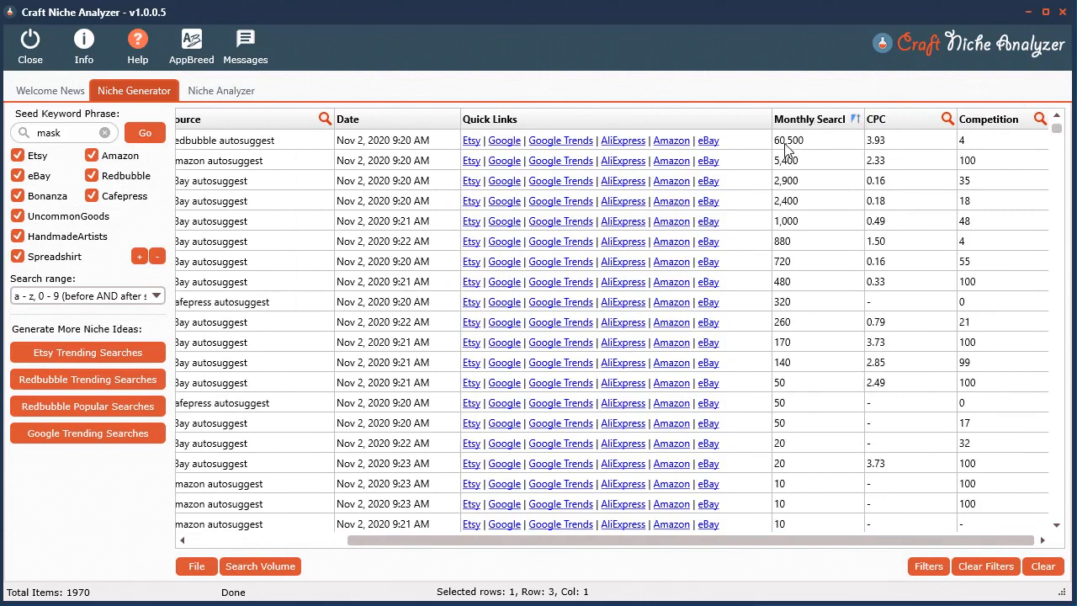
{"action": "left_click", "coordinate": [791, 143]}
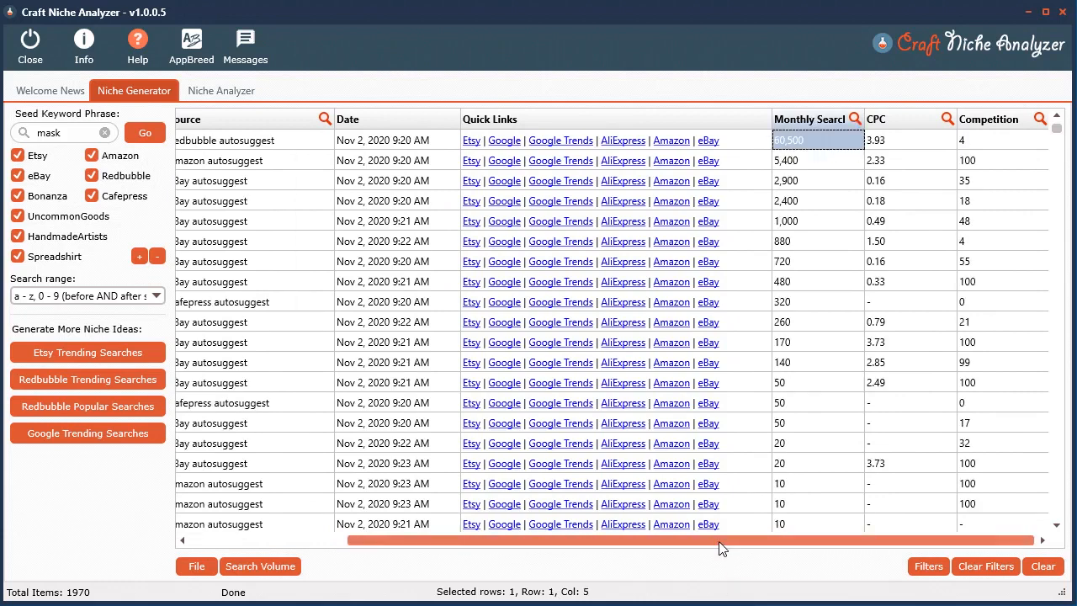
{"action": "left_click_drag", "start_coordinate": [719, 549], "coordinate": [398, 540]}
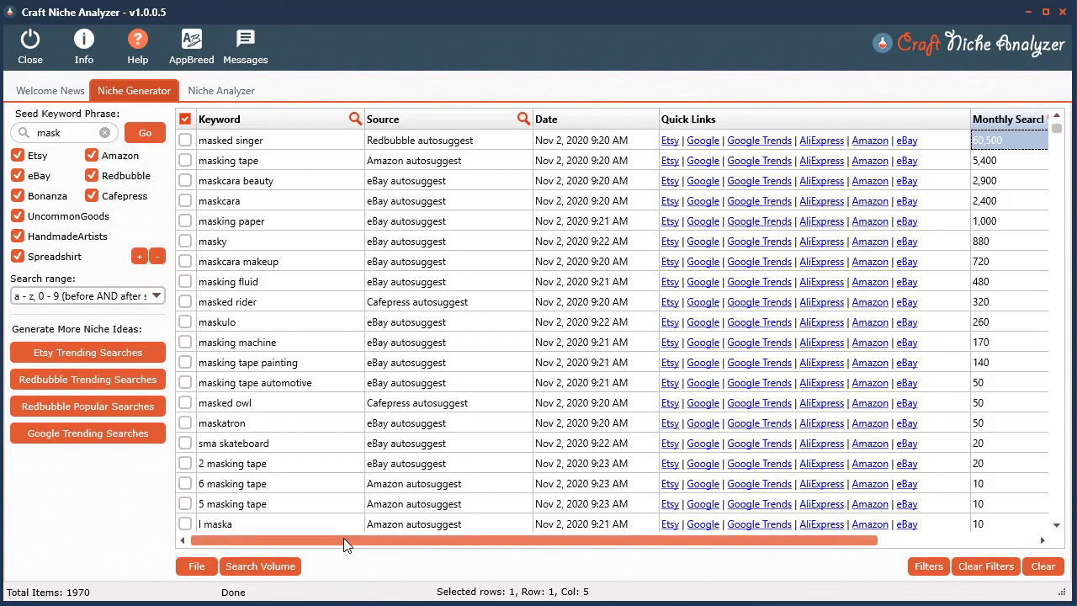
{"action": "left_click_drag", "start_coordinate": [345, 543], "coordinate": [598, 543]}
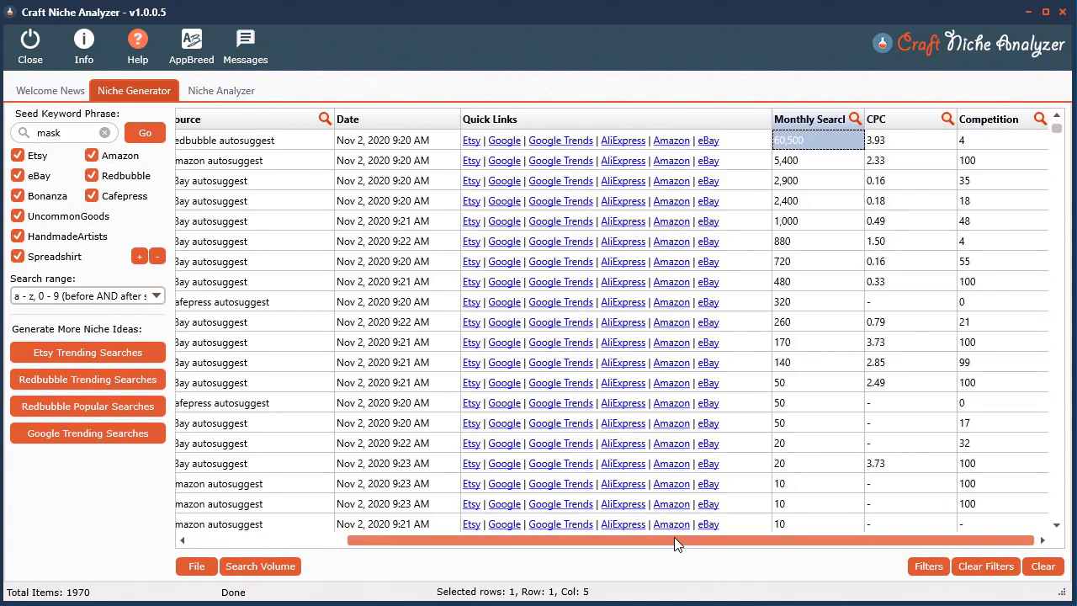
{"action": "left_click_drag", "start_coordinate": [674, 539], "coordinate": [699, 536]}
{"action": "left_click_drag", "start_coordinate": [611, 548], "coordinate": [454, 543]}
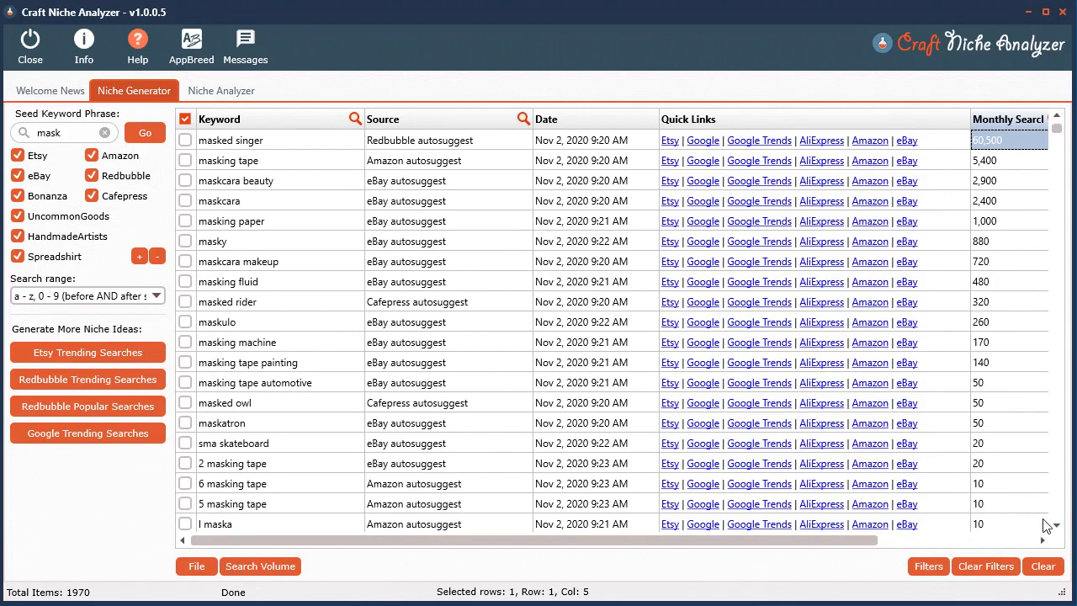
Step: Clear the keyword table and reload the saved mask keyword list from its file
{"action": "left_click", "coordinate": [1043, 565]}
{"action": "left_click", "coordinate": [316, 337]}
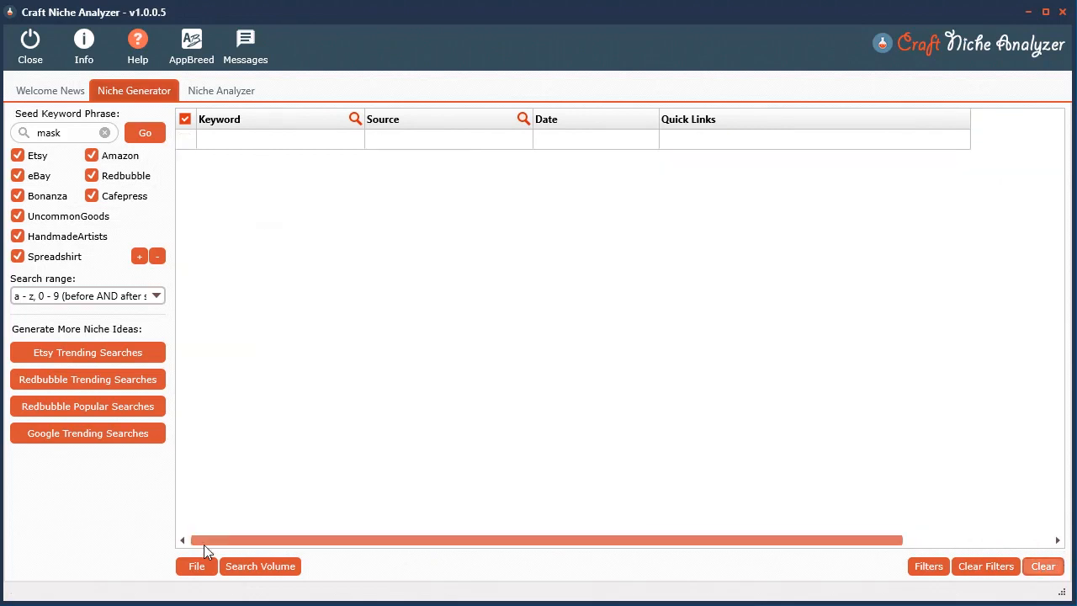
{"action": "left_click", "coordinate": [198, 566]}
{"action": "left_click", "coordinate": [212, 586]}
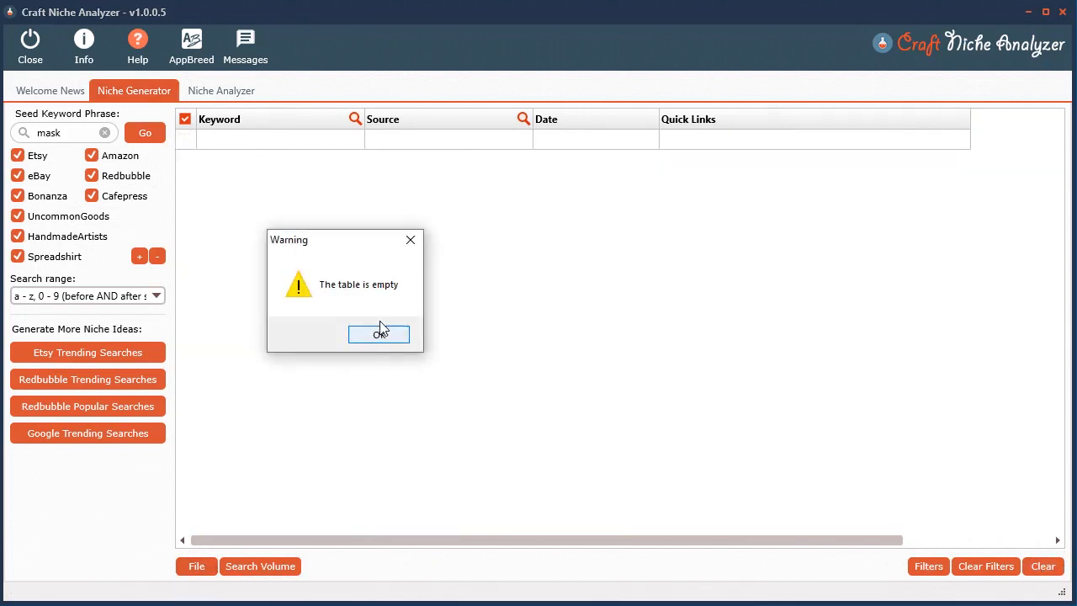
{"action": "left_click", "coordinate": [380, 332]}
{"action": "left_click", "coordinate": [210, 567]}
{"action": "left_click", "coordinate": [211, 587]}
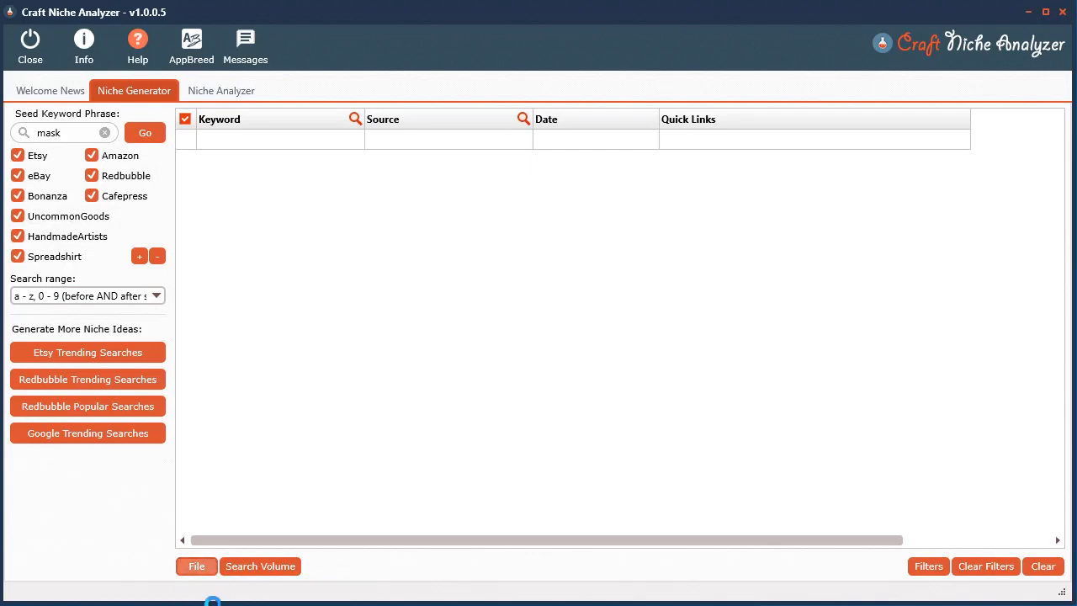
{"action": "double_click", "coordinate": [428, 187]}
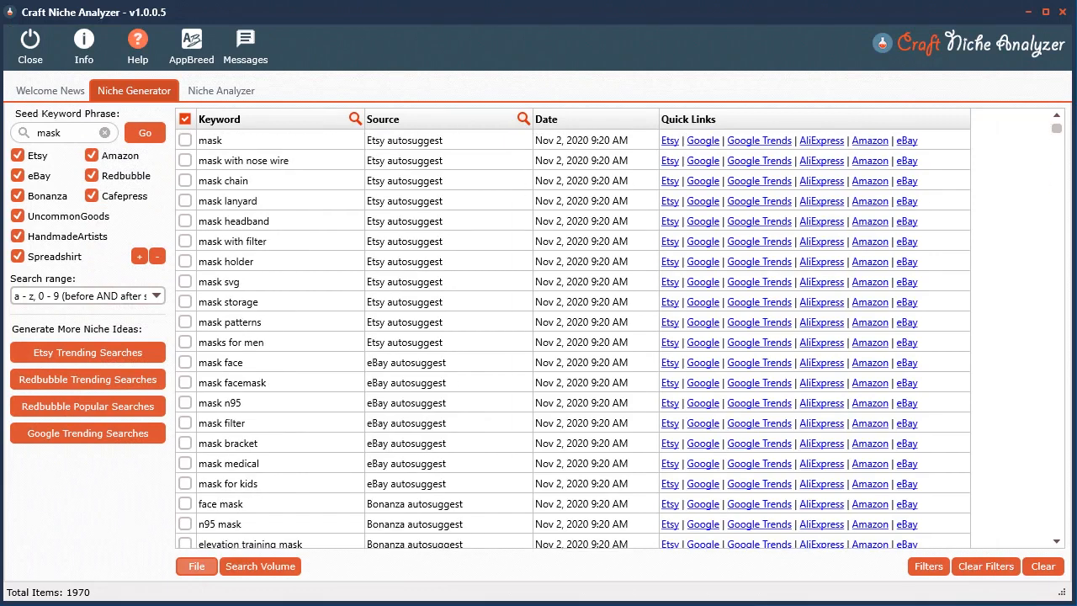
Step: Clear the keyword table and generate new niche ideas from Etsy trending searches
{"action": "left_click", "coordinate": [1048, 572]}
{"action": "left_click", "coordinate": [324, 334]}
{"action": "left_click", "coordinate": [79, 352]}
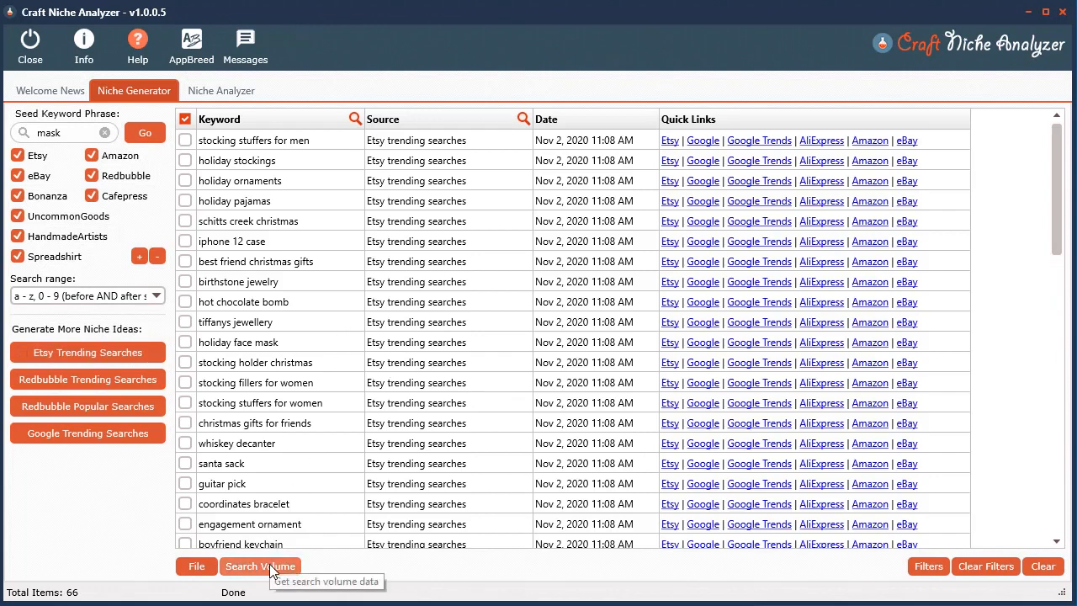
Step: Open the search volume data window, set 800 keywords per set with StoryBase selected, and copy Set 1 to open SearchVolume.io
{"action": "left_click", "coordinate": [260, 566]}
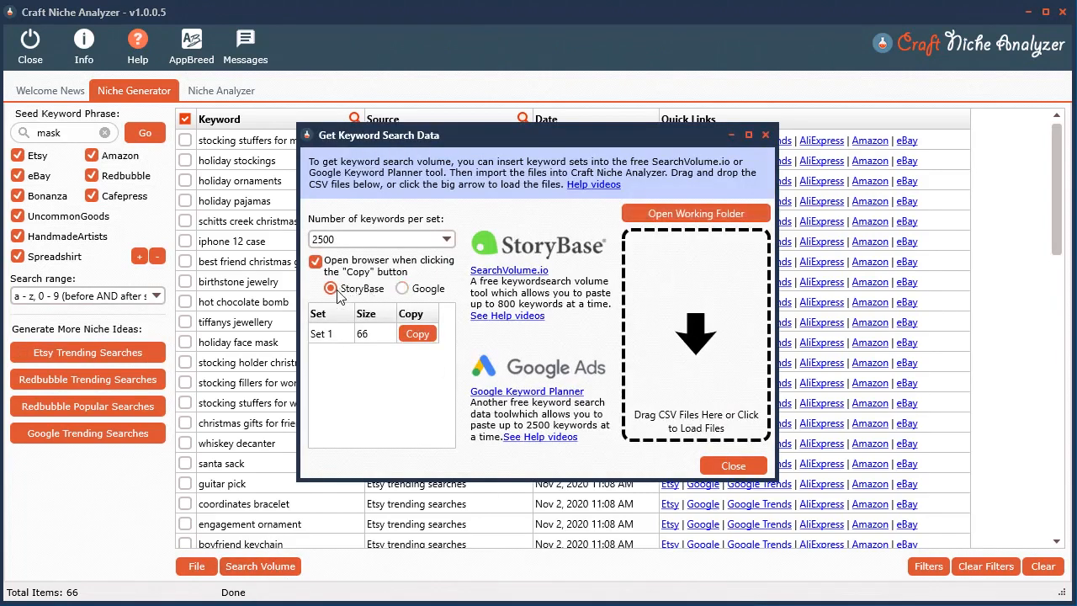
{"action": "left_click", "coordinate": [374, 239]}
{"action": "left_click", "coordinate": [361, 258]}
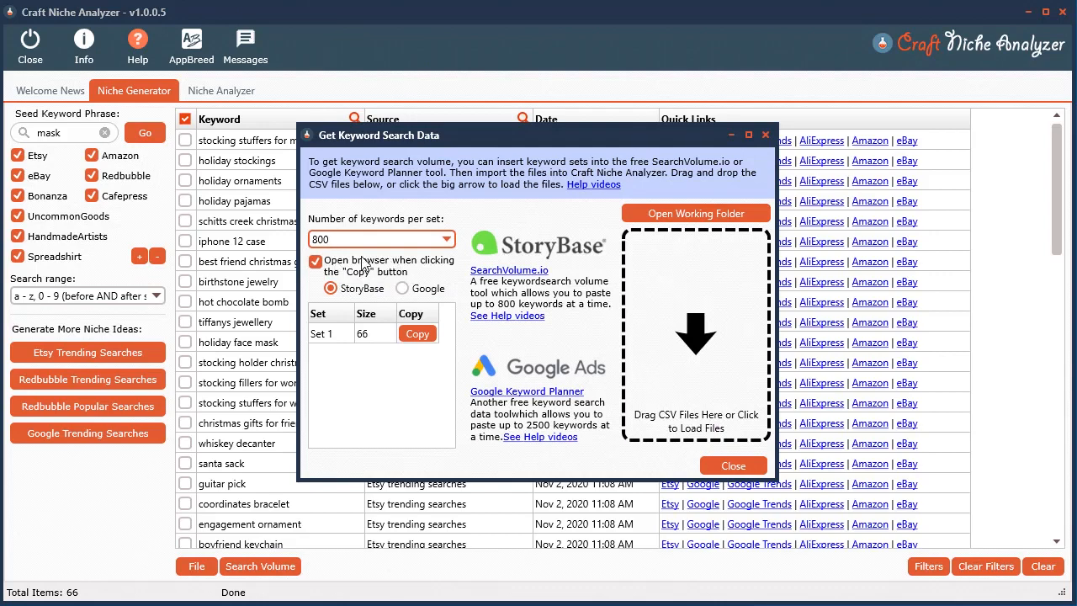
{"action": "left_click", "coordinate": [416, 335]}
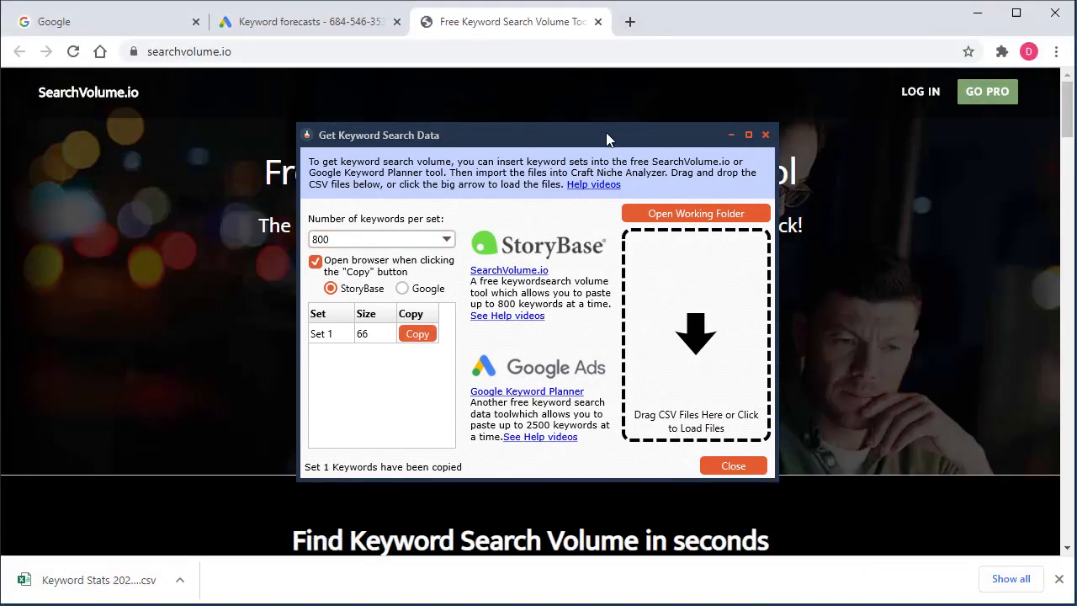
Step: Paste the copied keyword set into SearchVolume.io, submit it for United States, and save the downloaded results as export.csv
{"action": "left_click_drag", "start_coordinate": [606, 133], "coordinate": [1076, 197]}
{"action": "key", "text": "alt+Tab"}
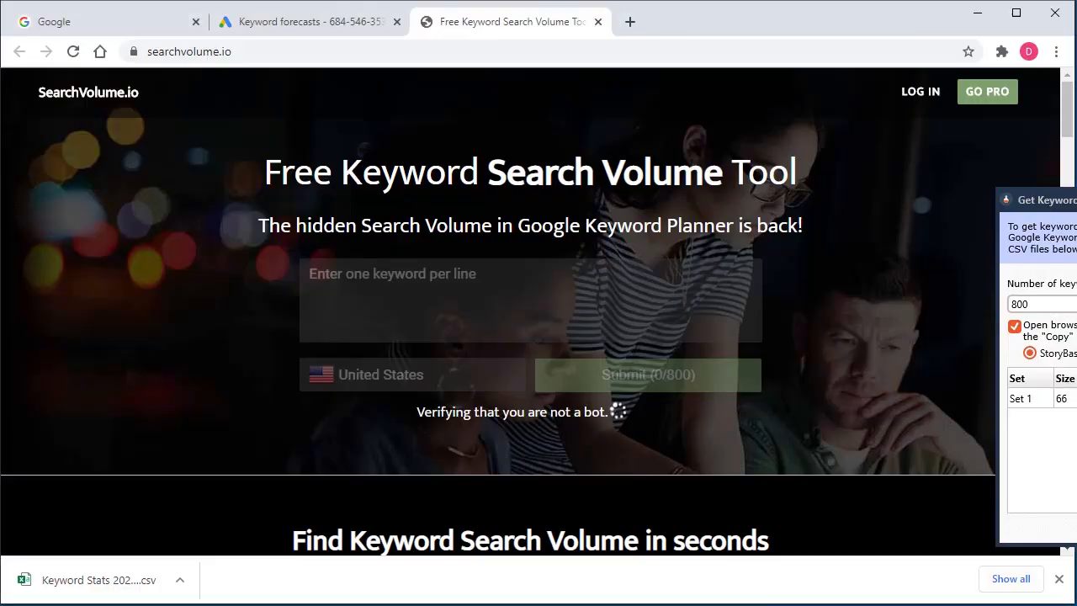
{"action": "left_click", "coordinate": [394, 293]}
{"action": "right_click", "coordinate": [397, 294]}
{"action": "left_click", "coordinate": [442, 409]}
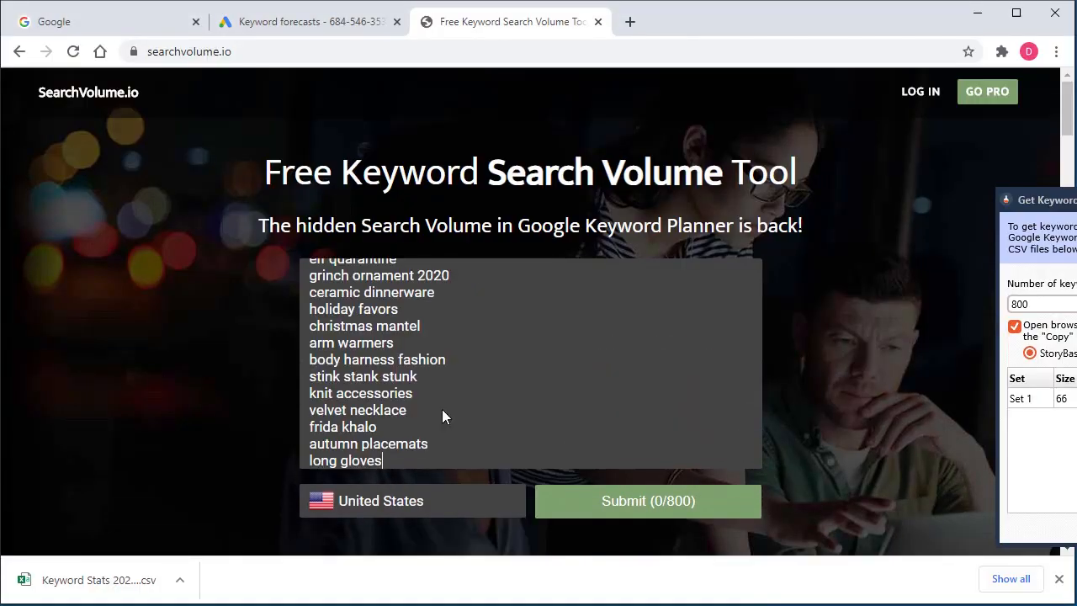
{"action": "left_click", "coordinate": [610, 510]}
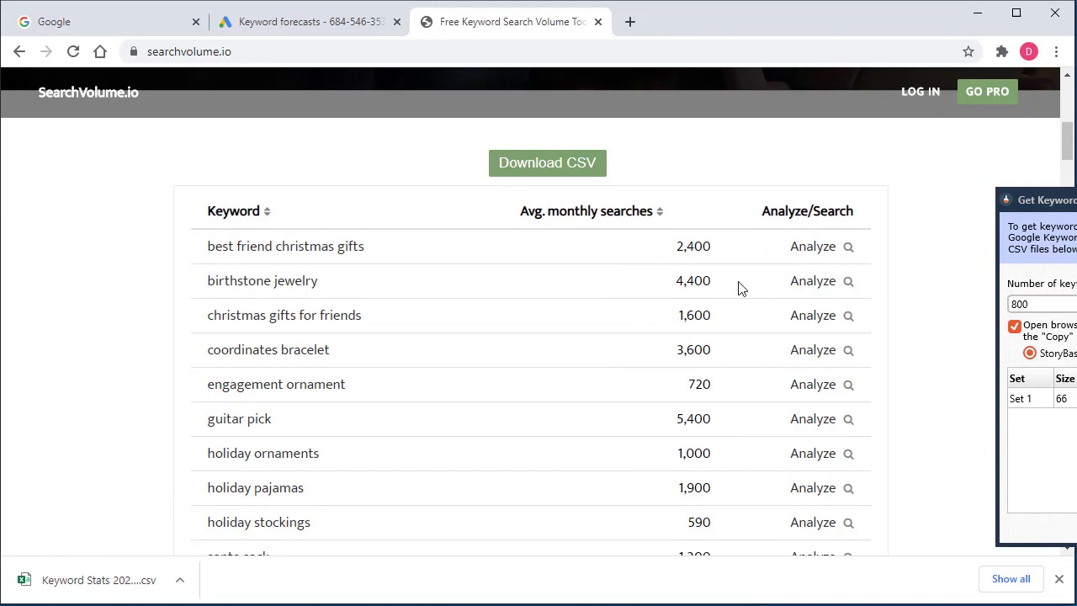
{"action": "left_click", "coordinate": [531, 168]}
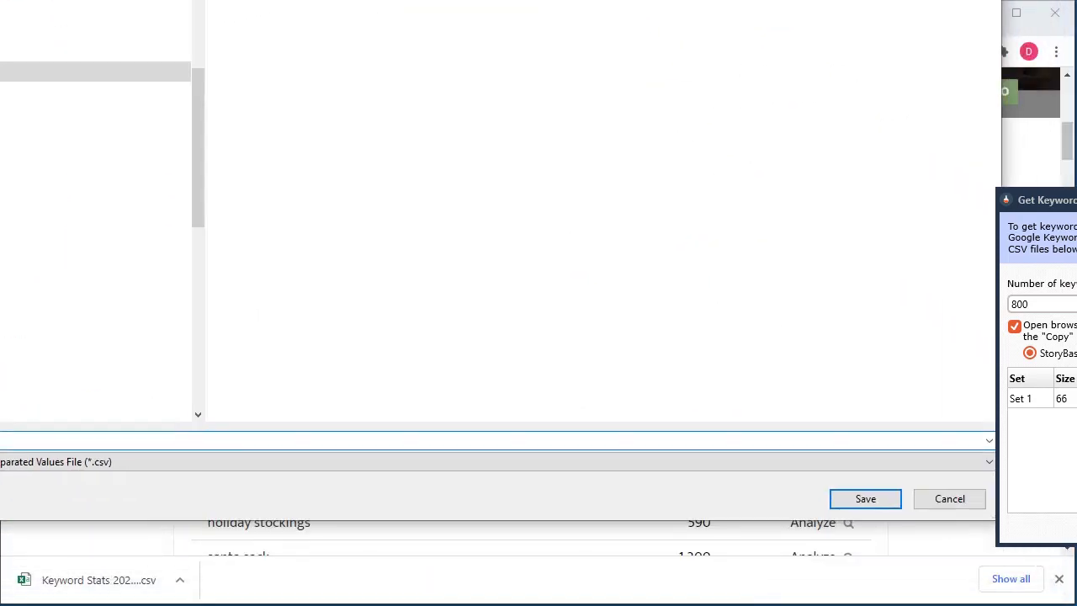
{"action": "left_click", "coordinate": [853, 497]}
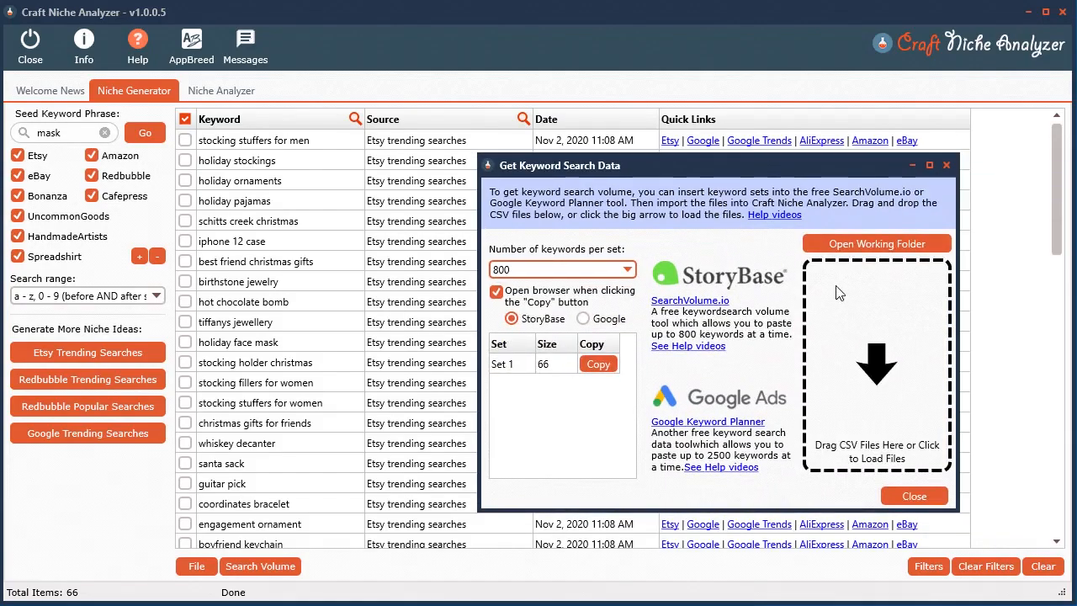
Step: From Craft Niche Analyzer, open the working folder, order its files newest first, and import export.csv into the keyword search data window
{"action": "left_click", "coordinate": [875, 244]}
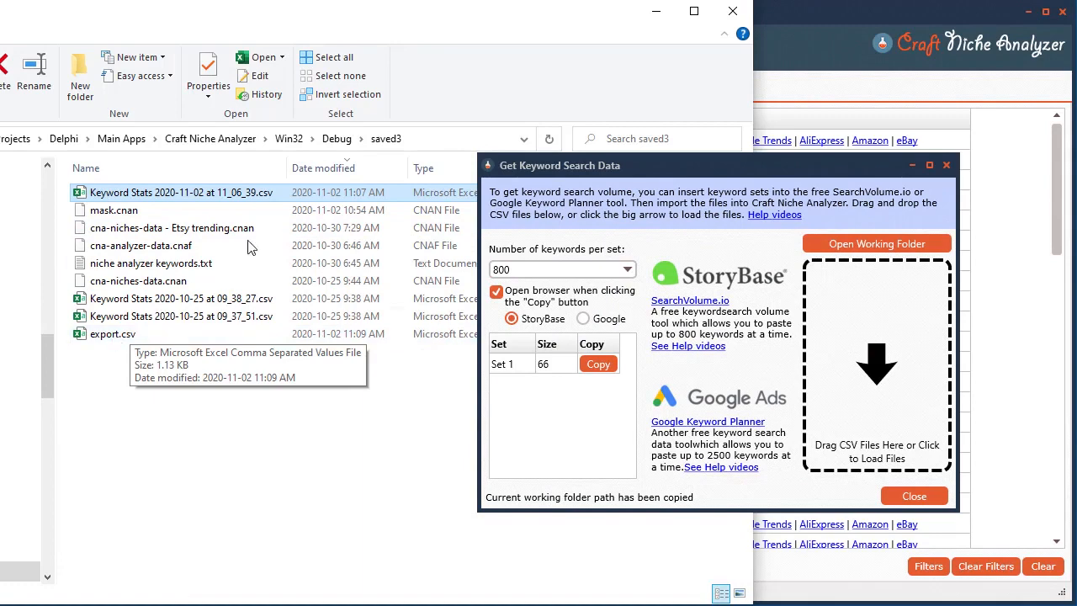
{"action": "left_click", "coordinate": [355, 168]}
{"action": "left_click", "coordinate": [355, 168]}
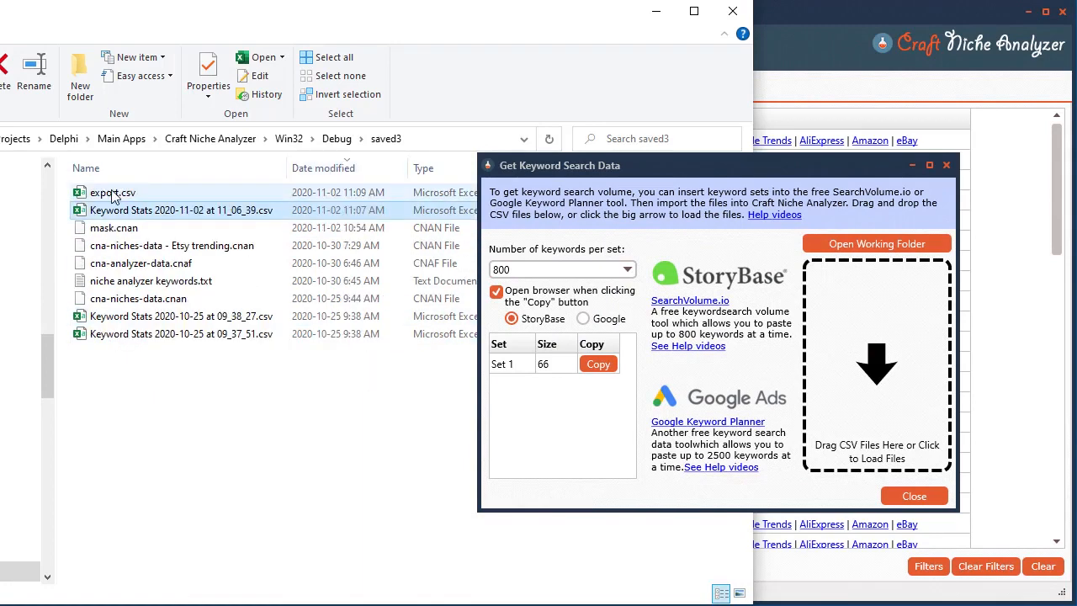
{"action": "left_click_drag", "start_coordinate": [114, 194], "coordinate": [873, 358]}
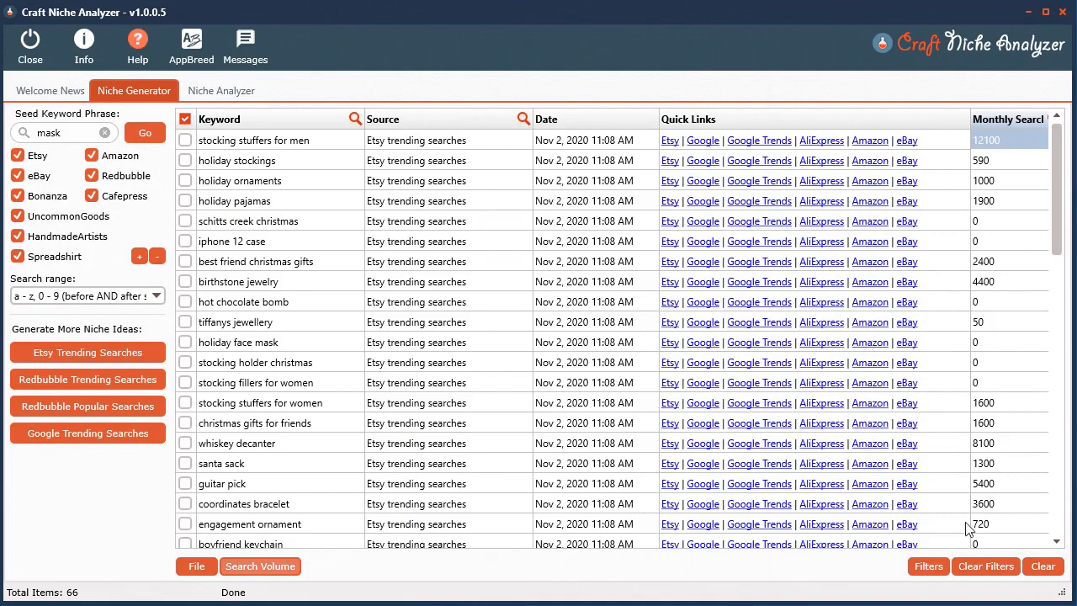
Step: Sort the Etsy trending keywords by monthly searches, highest first, and look through the ranked list
{"action": "left_click", "coordinate": [1009, 121]}
{"action": "left_click", "coordinate": [1010, 120]}
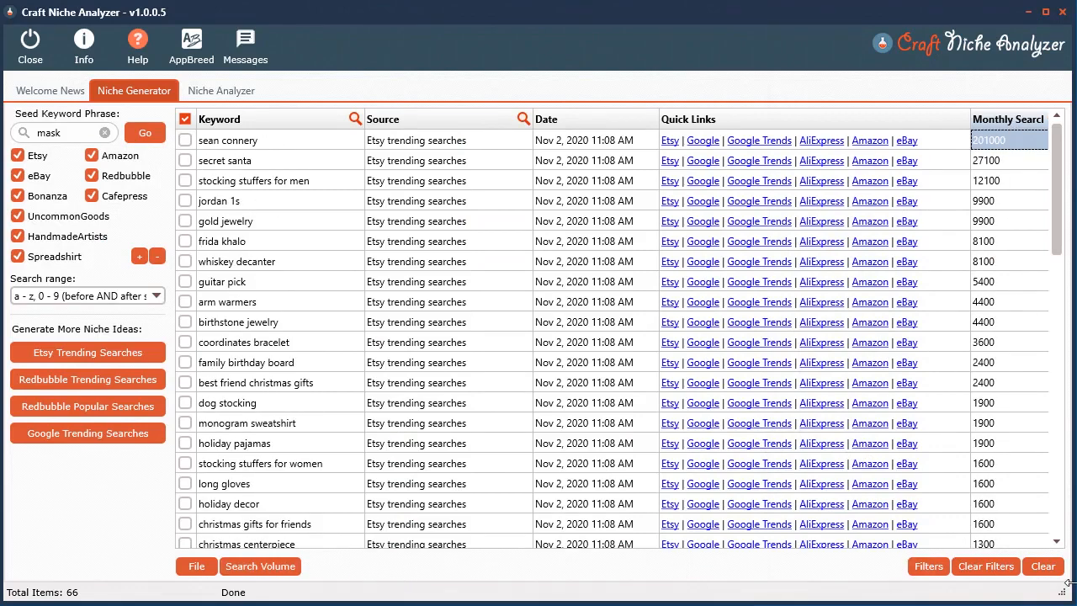
{"action": "left_click_drag", "start_coordinate": [1059, 145], "coordinate": [1055, 117]}
{"action": "scroll", "coordinate": [375, 421], "scroll_direction": "down", "scroll_amount": 2}
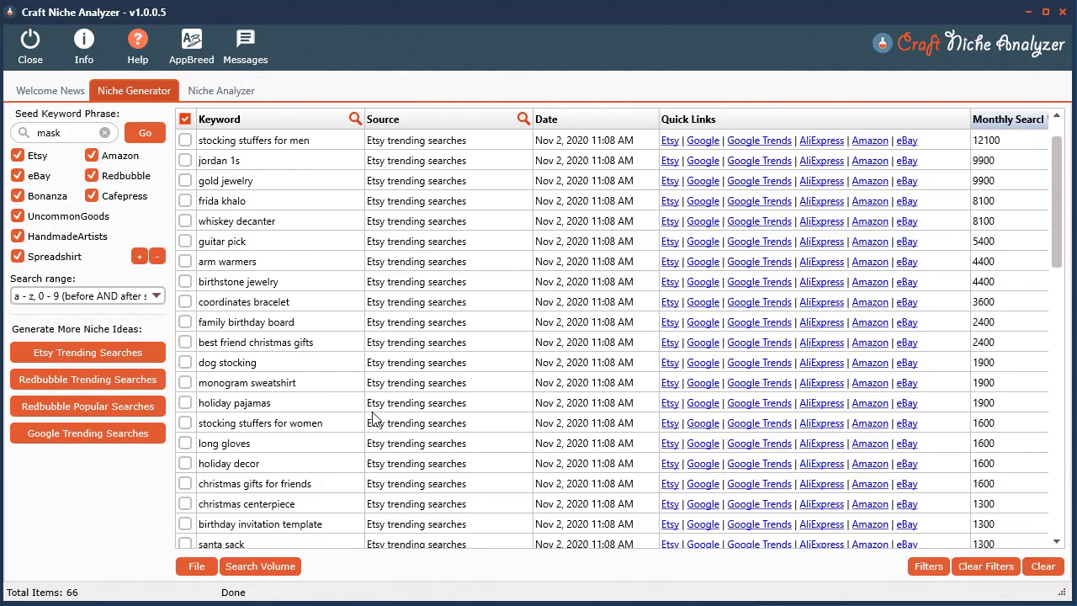
{"action": "scroll", "coordinate": [375, 420], "scroll_direction": "up", "scroll_amount": 2}
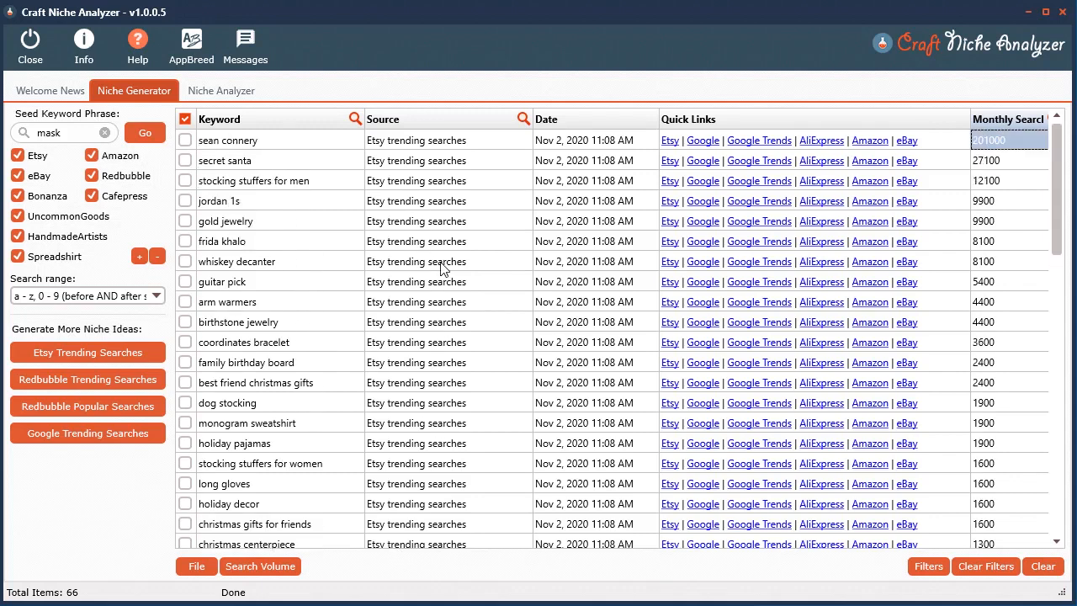